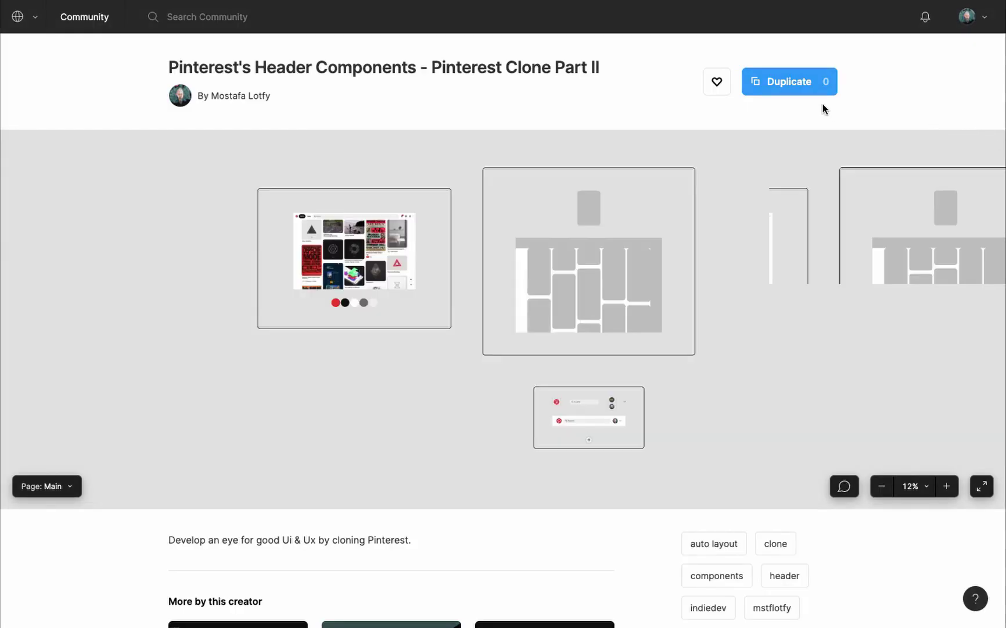
Copy the community file to drafts, open the Main page, resize the header, and prototype-link the logo.
{"action": "left_click", "coordinate": [796, 82]}
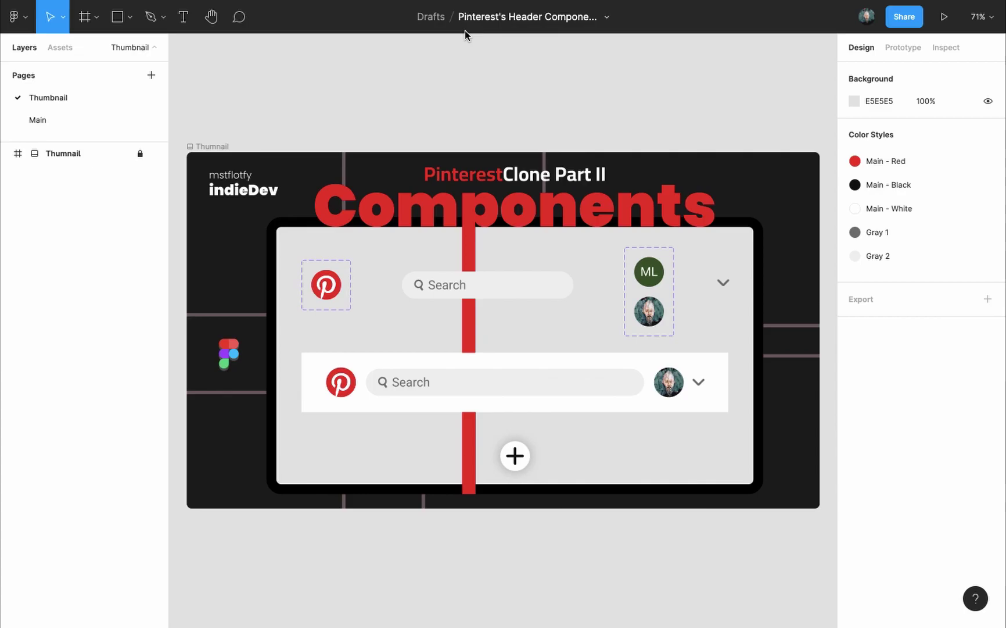
{"action": "left_click", "coordinate": [60, 120]}
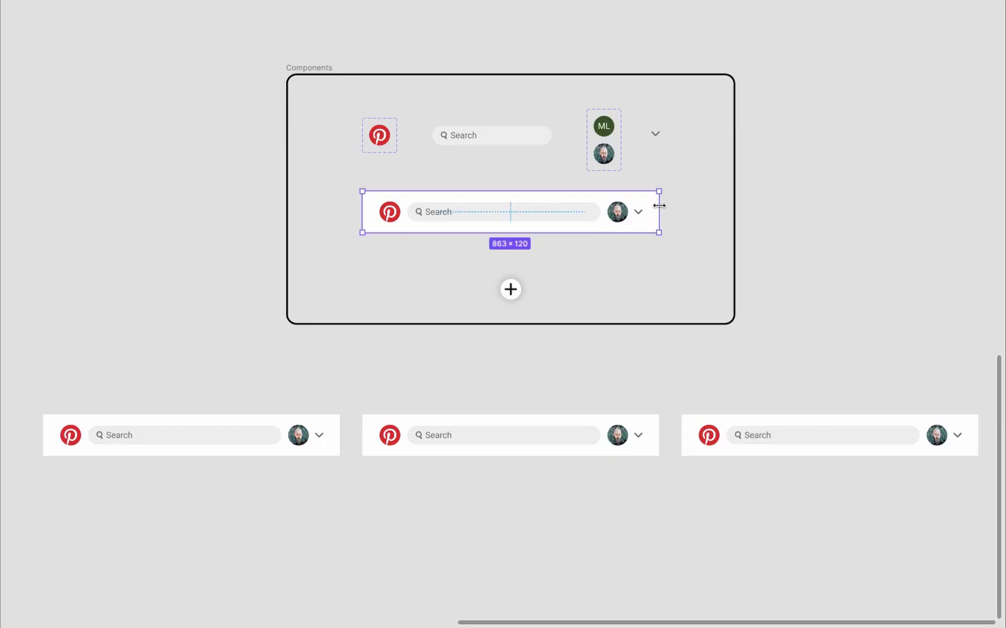
{"action": "left_click_drag", "start_coordinate": [660, 206], "coordinate": [589, 221]}
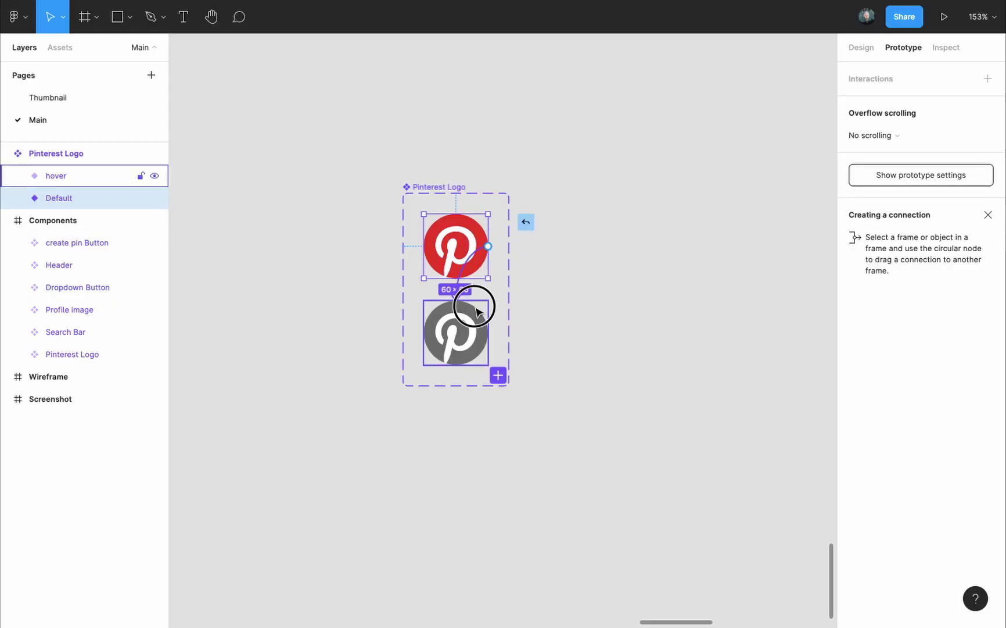
{"action": "left_click_drag", "start_coordinate": [472, 303], "coordinate": [474, 311]}
{"action": "left_click_drag", "start_coordinate": [474, 311], "coordinate": [474, 314]}
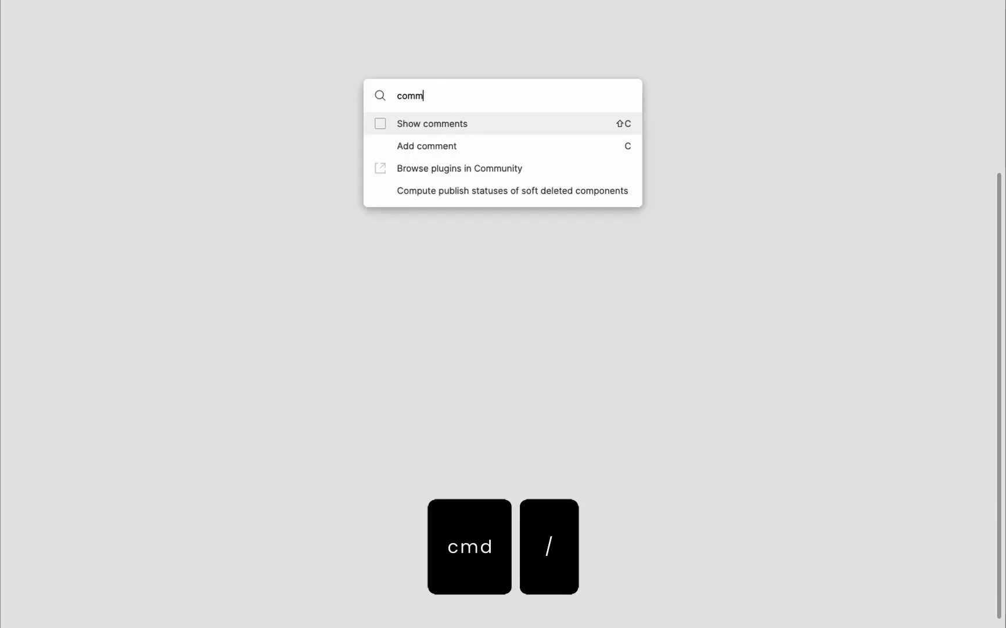
Search Community for 'social icons' and duplicate the Free Social icons file.
{"action": "type", "text": "uni"}
{"action": "key", "text": "Return"}
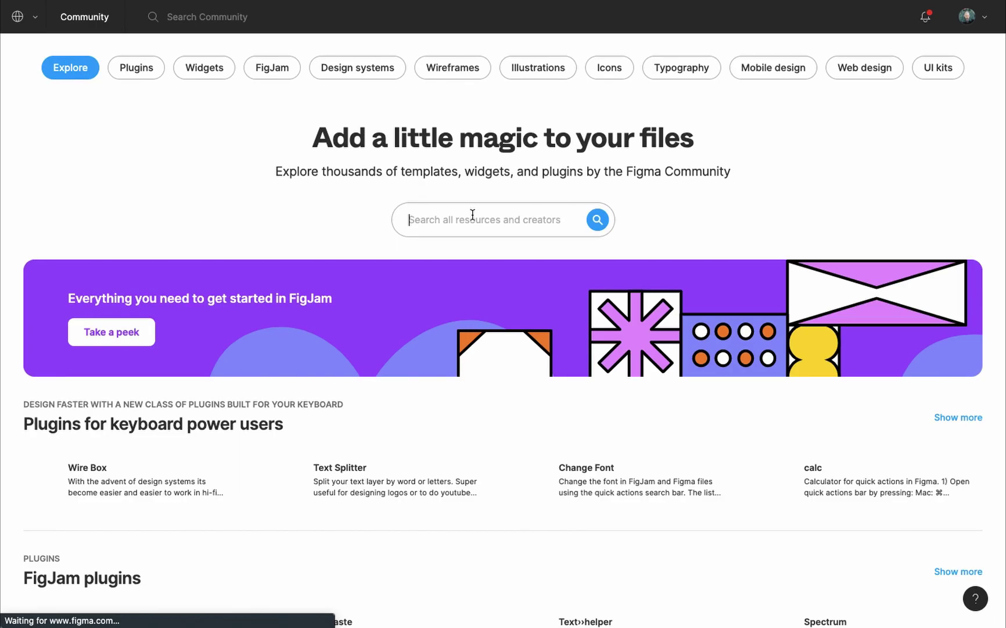
{"action": "type", "text": "soci"}
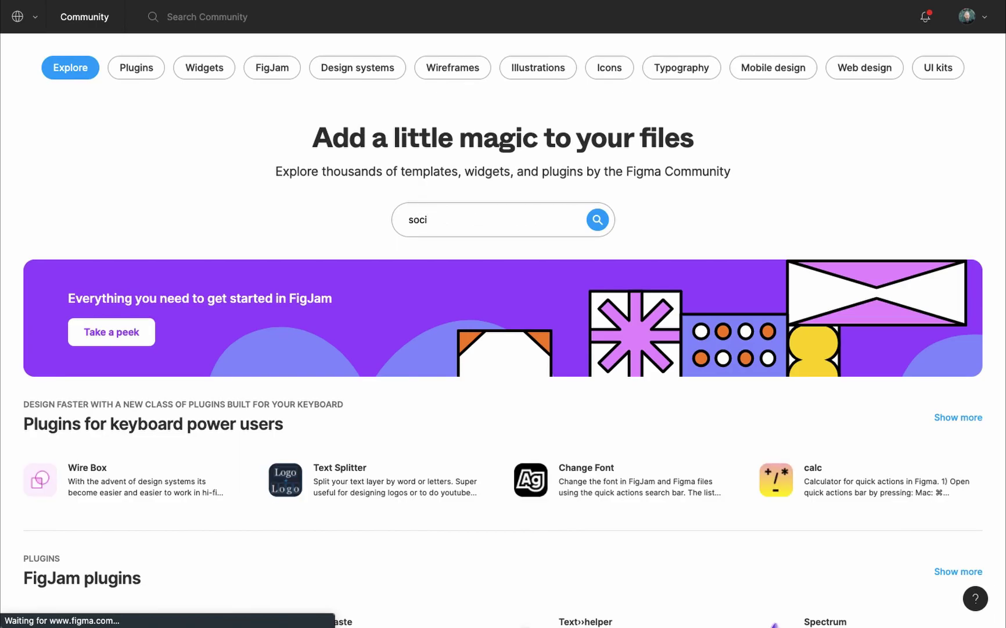
{"action": "type", "text": "al icons"}
{"action": "key", "text": "Return"}
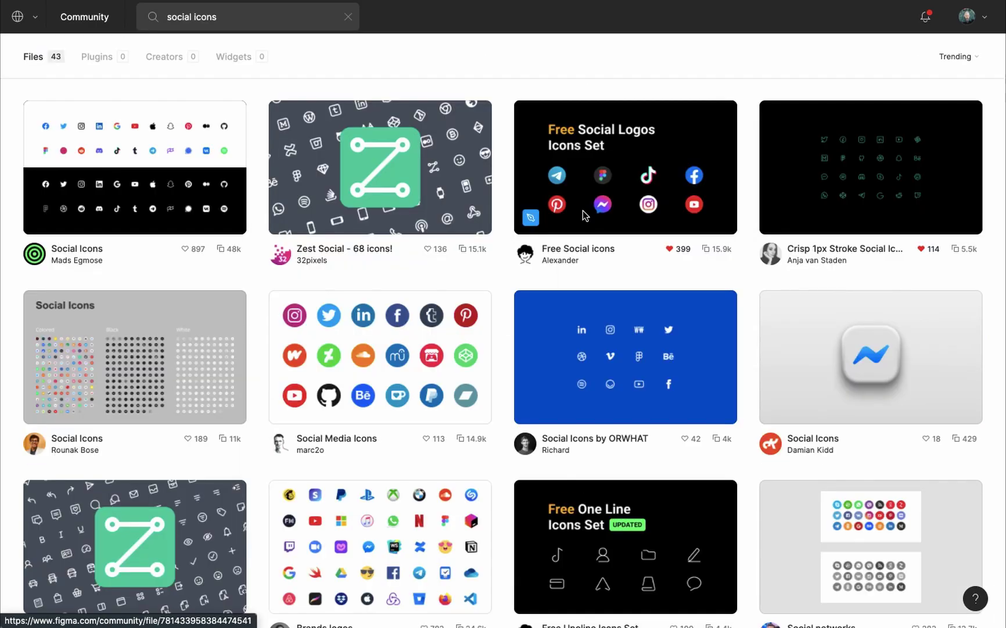
{"action": "left_click", "coordinate": [584, 215]}
{"action": "left_click", "coordinate": [771, 86]}
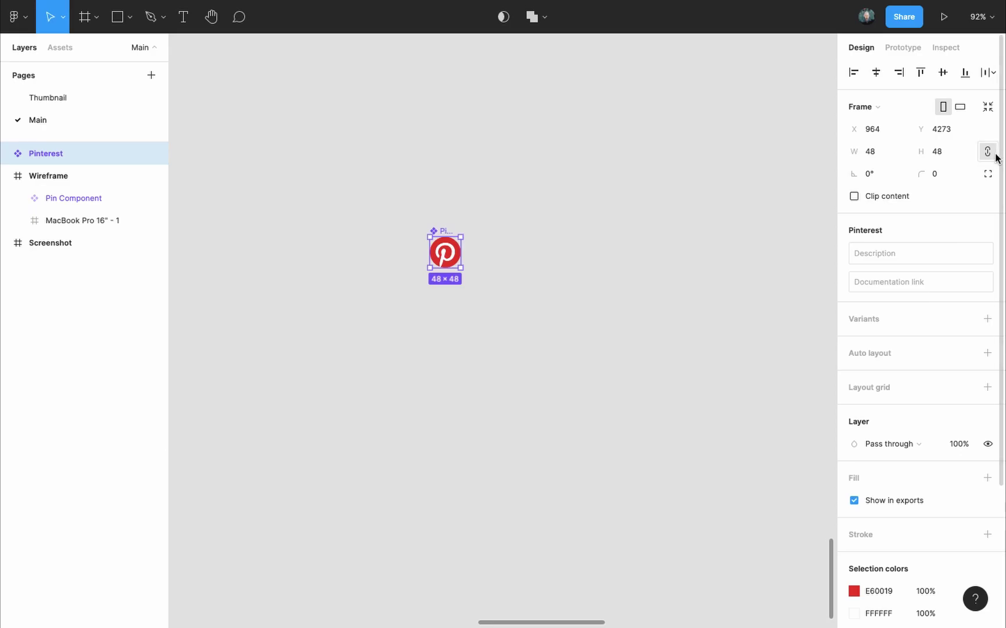
Set the Pinterest logo's width to 60.
{"action": "left_click", "coordinate": [869, 152]}
{"action": "type", "text": "60"}
{"action": "key", "text": "Return"}
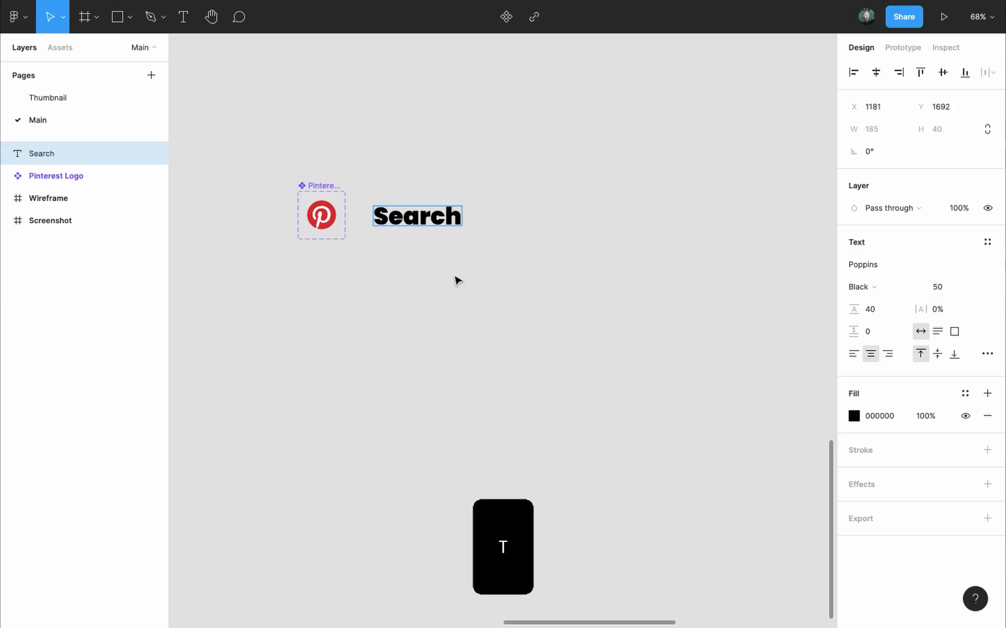
Style the 'Search' text as Roboto Regular, size 25, with the Gray 1 colour style.
{"action": "key", "text": "Escape"}
{"action": "left_click", "coordinate": [900, 263]}
{"action": "type", "text": "Roboto"}
{"action": "key", "text": "Return"}
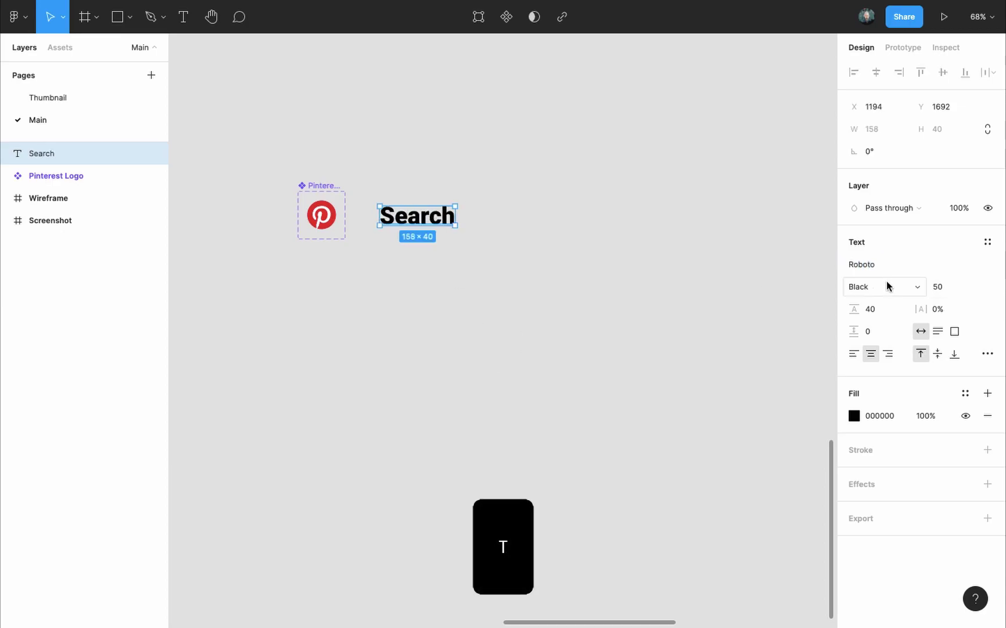
{"action": "left_click", "coordinate": [887, 285]}
{"action": "left_click", "coordinate": [898, 201]}
{"action": "left_click", "coordinate": [943, 287]}
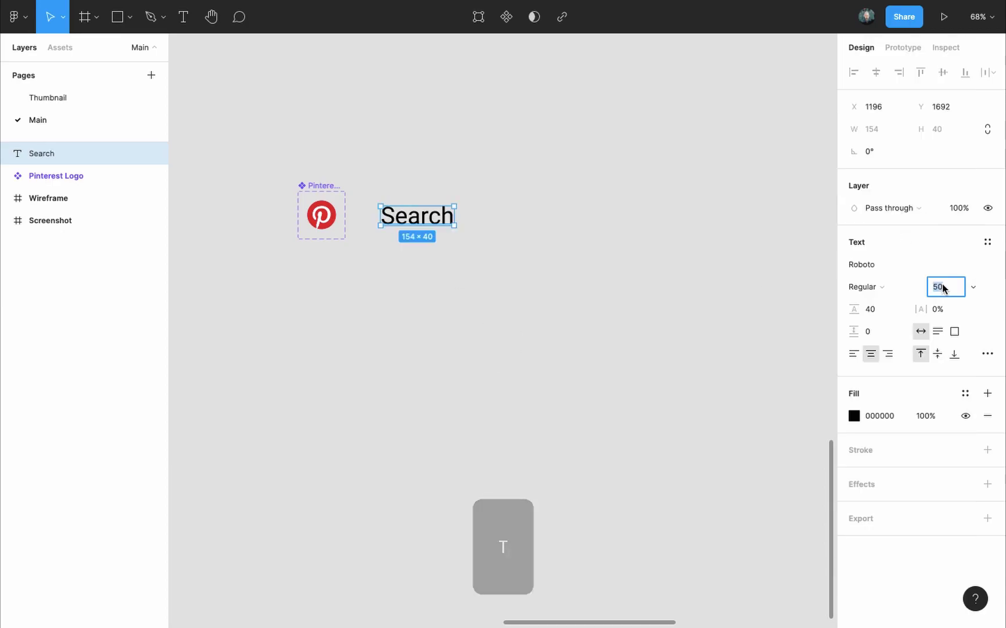
{"action": "type", "text": "25"}
{"action": "key", "text": "Return"}
{"action": "left_click", "coordinate": [966, 394]}
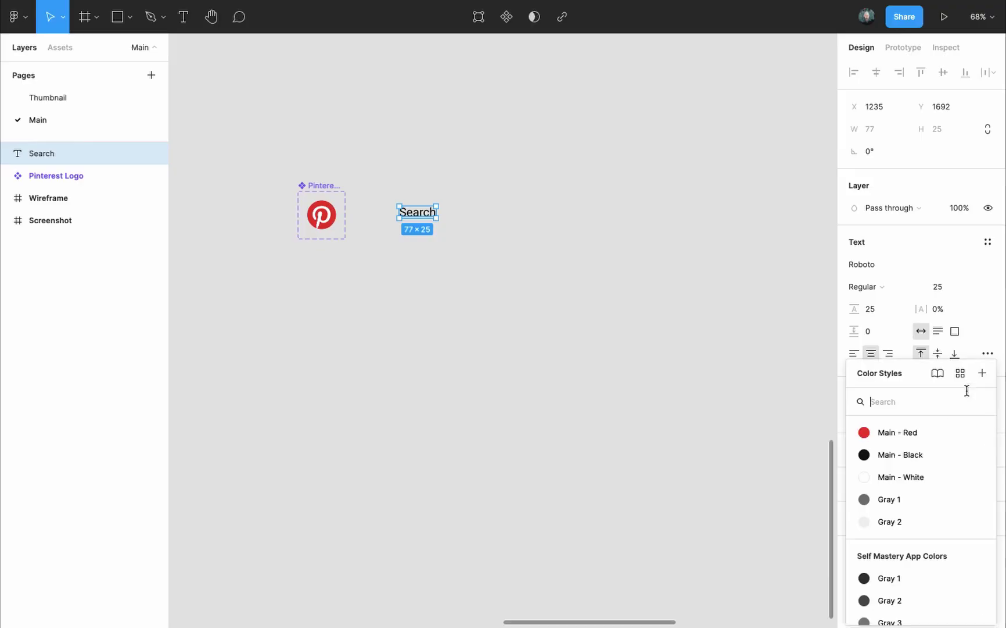
{"action": "left_click", "coordinate": [920, 503]}
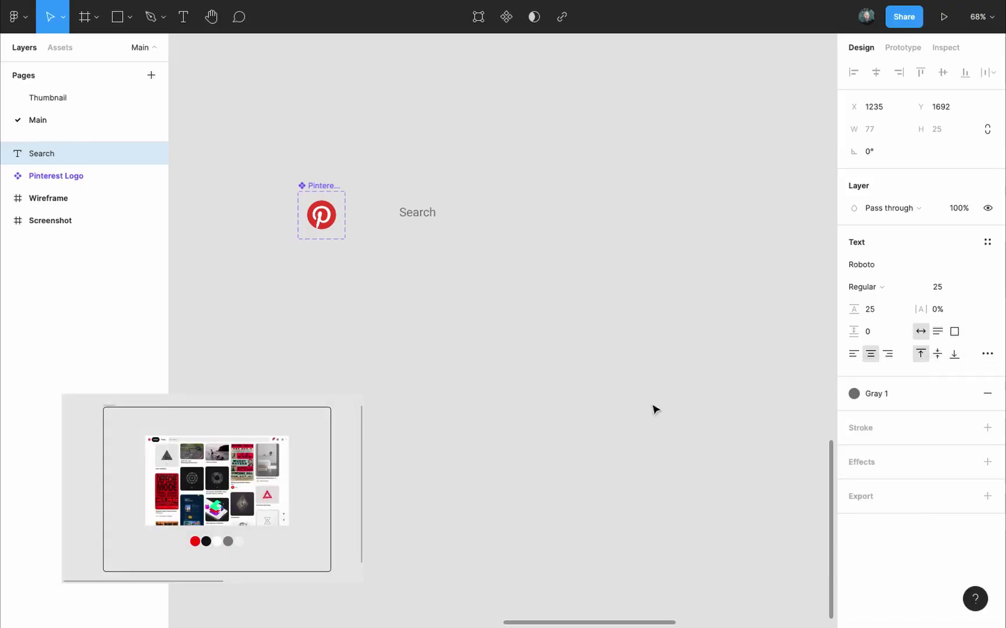
Wrap the Search text in an auto-layout frame named 'Search Bar' filled Gray 2.
{"action": "key", "text": "shift+a"}
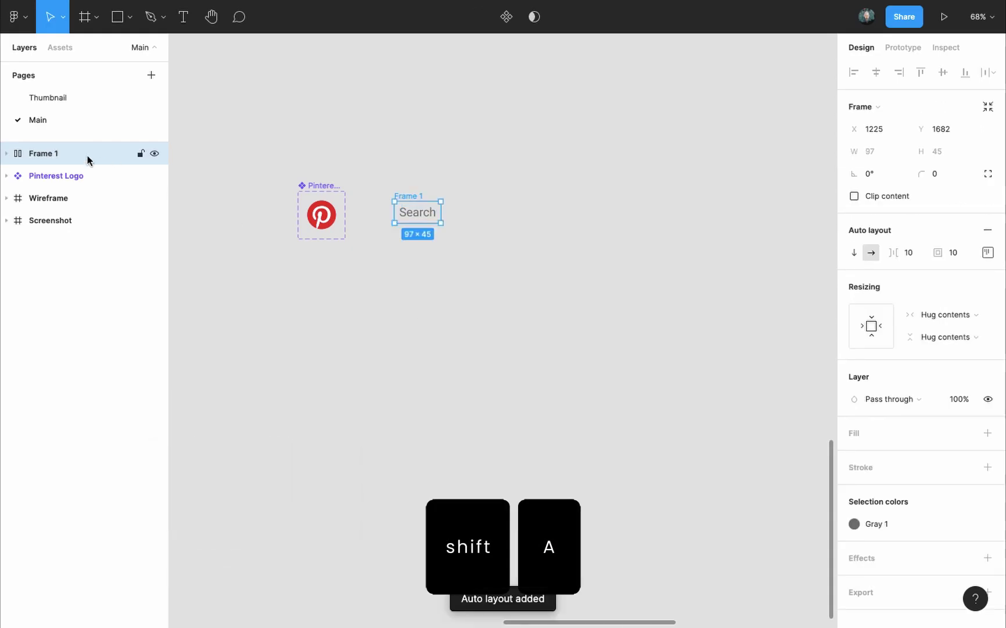
{"action": "double_click", "coordinate": [74, 153]}
{"action": "type", "text": "Search Bar"}
{"action": "left_click", "coordinate": [988, 432]}
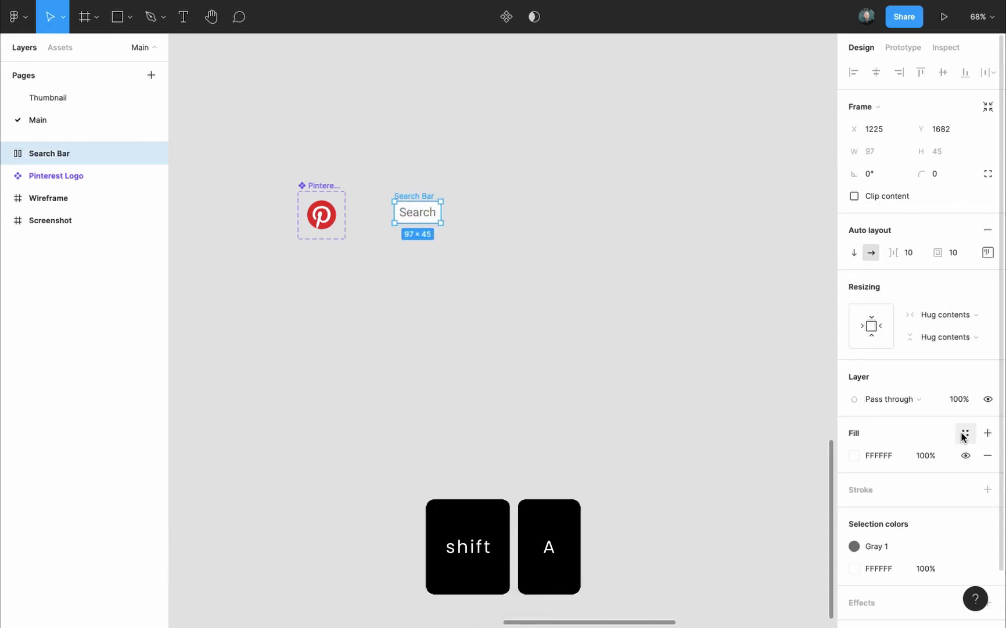
{"action": "left_click", "coordinate": [966, 434]}
{"action": "left_click", "coordinate": [914, 517]}
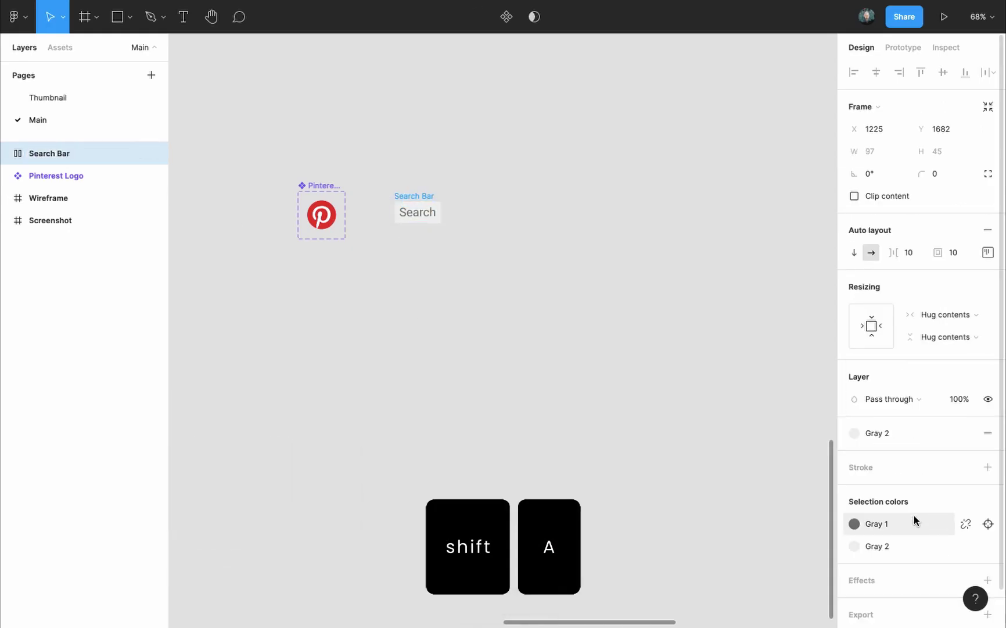
Give the Search Bar 25 left padding and 15 top and bottom padding.
{"action": "left_click", "coordinate": [987, 253]}
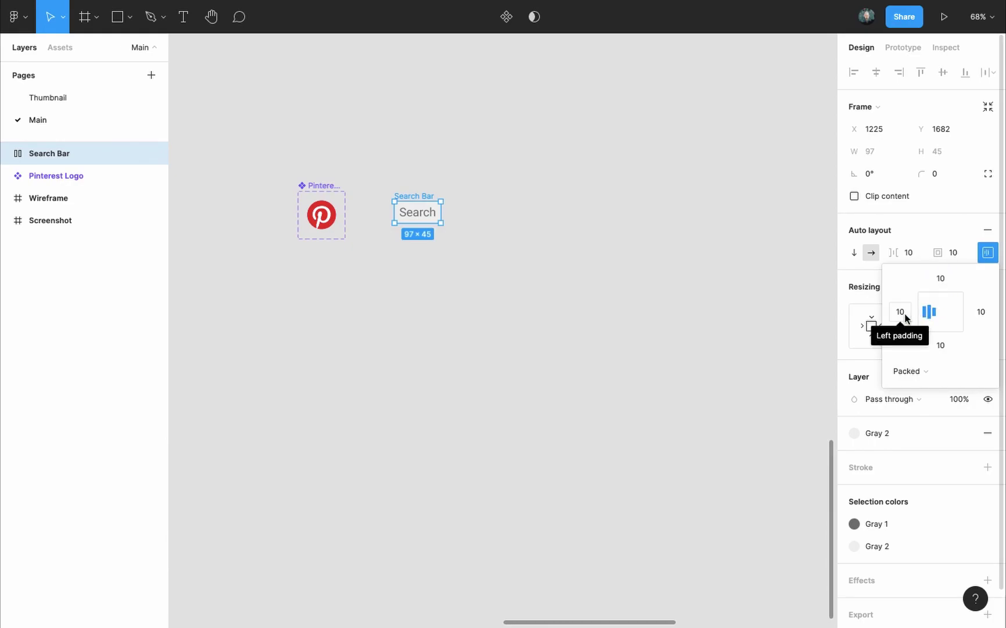
{"action": "left_click", "coordinate": [902, 314]}
{"action": "type", "text": "25"}
{"action": "key", "text": "Tab"}
{"action": "type", "text": "15"}
{"action": "key", "text": "Tab"}
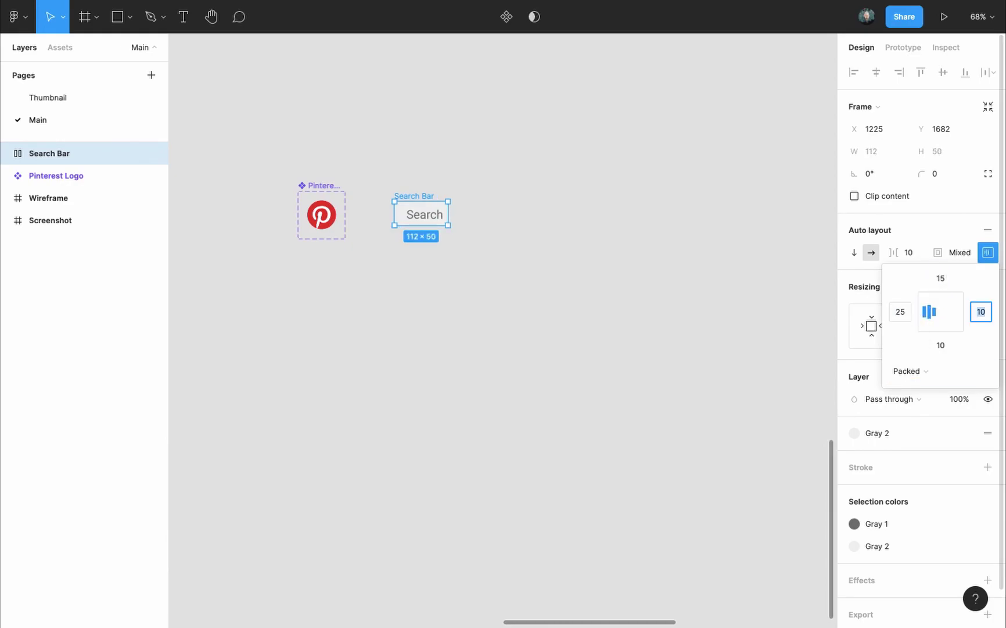
{"action": "key", "text": "Tab"}
{"action": "type", "text": "15"}
{"action": "key", "text": "Return"}
Round the Search Bar's corners to 50 and widen it to 347.
{"action": "left_click", "coordinate": [942, 174]}
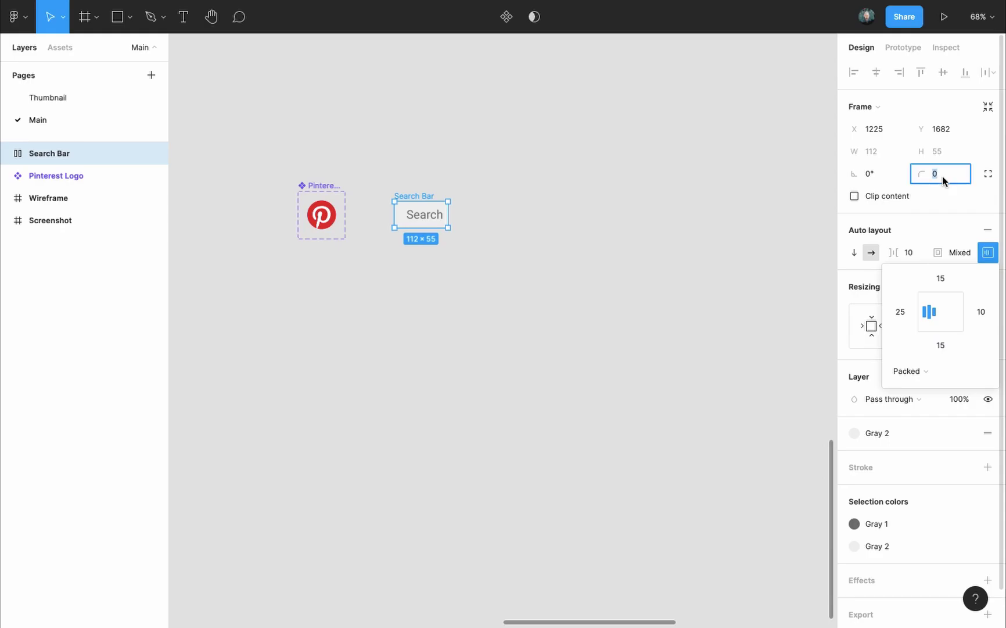
{"action": "type", "text": "50"}
{"action": "key", "text": "Return"}
{"action": "left_click_drag", "start_coordinate": [447, 208], "coordinate": [561, 218]}
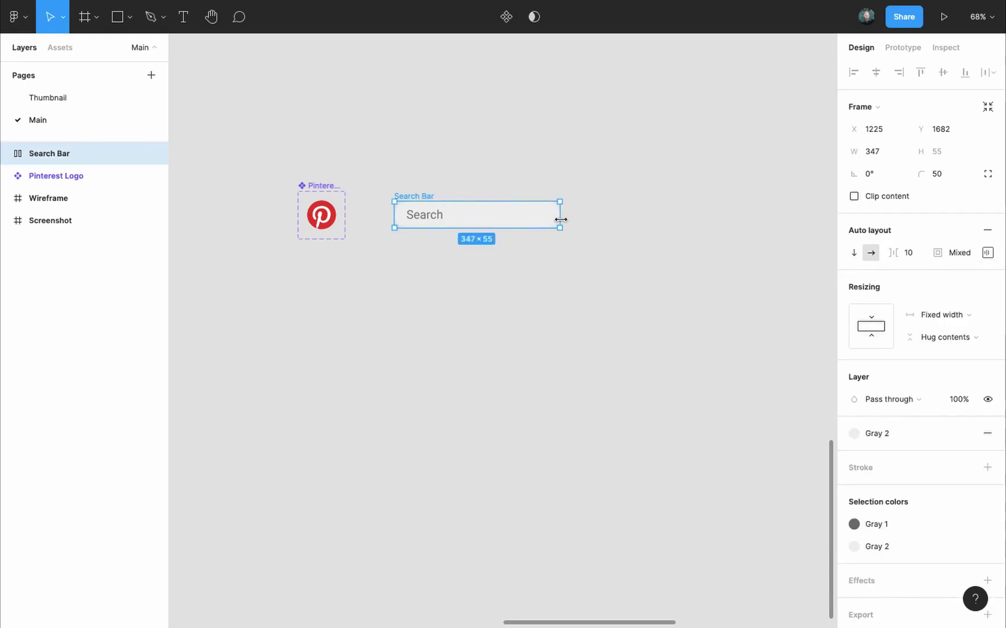
Draw a 20×20 unfilled circle with a black stroke of weight 2.
{"action": "scroll", "coordinate": [445, 291], "scroll_direction": "up", "scroll_amount": 3}
{"action": "left_click", "coordinate": [445, 327]}
{"action": "key", "text": "o"}
{"action": "left_click", "coordinate": [402, 350]}
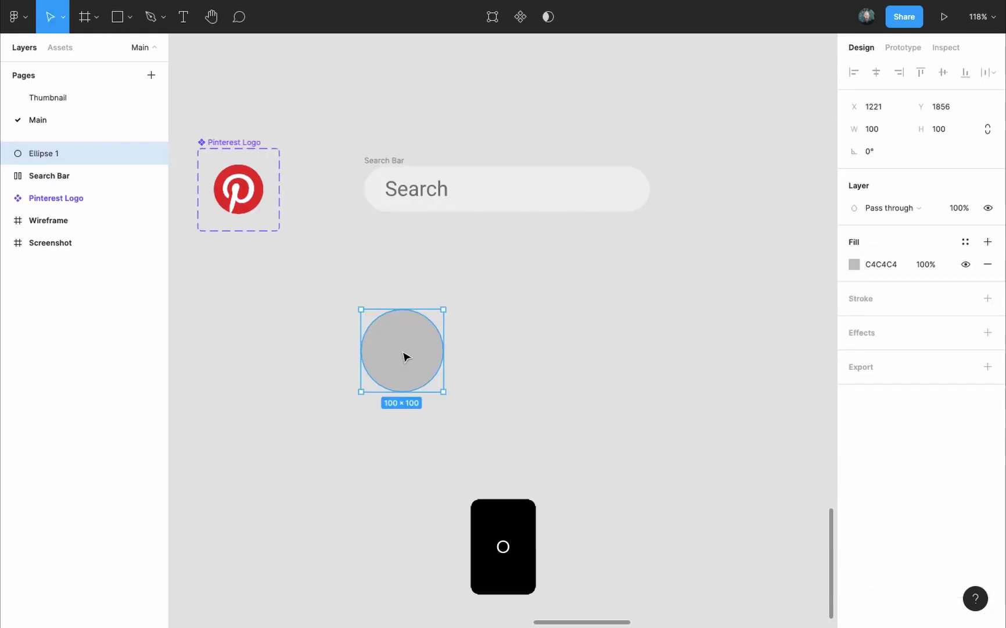
{"action": "left_click", "coordinate": [870, 128]}
{"action": "type", "text": "20"}
{"action": "key", "text": "Return"}
{"action": "left_click", "coordinate": [987, 263]}
{"action": "left_click", "coordinate": [990, 274]}
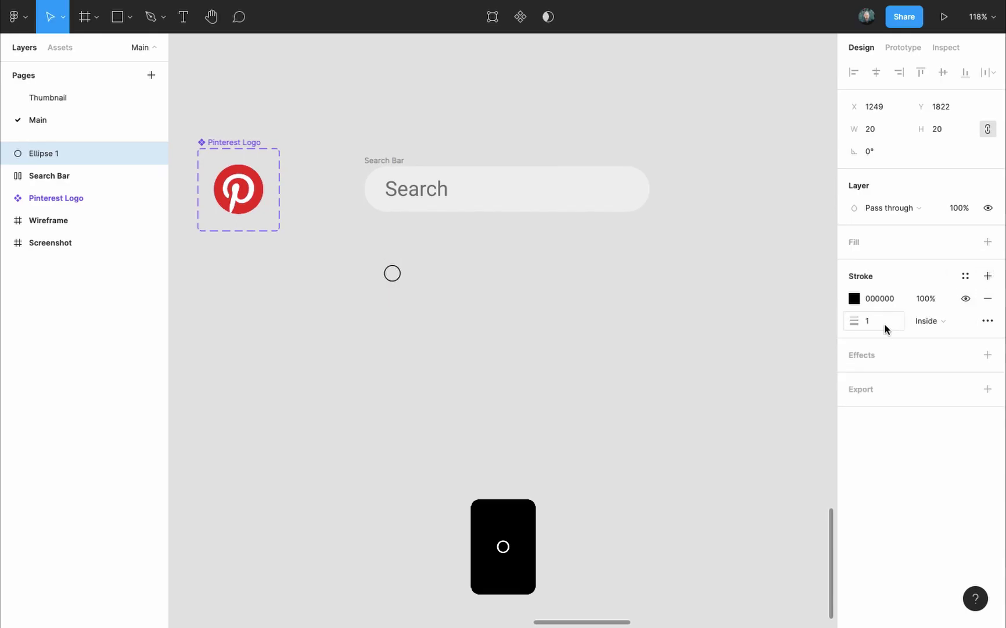
{"action": "left_click", "coordinate": [867, 320]}
{"action": "type", "text": "2"}
{"action": "left_click", "coordinate": [381, 247]}
{"action": "scroll", "coordinate": [381, 247], "scroll_direction": "up", "scroll_amount": 5}
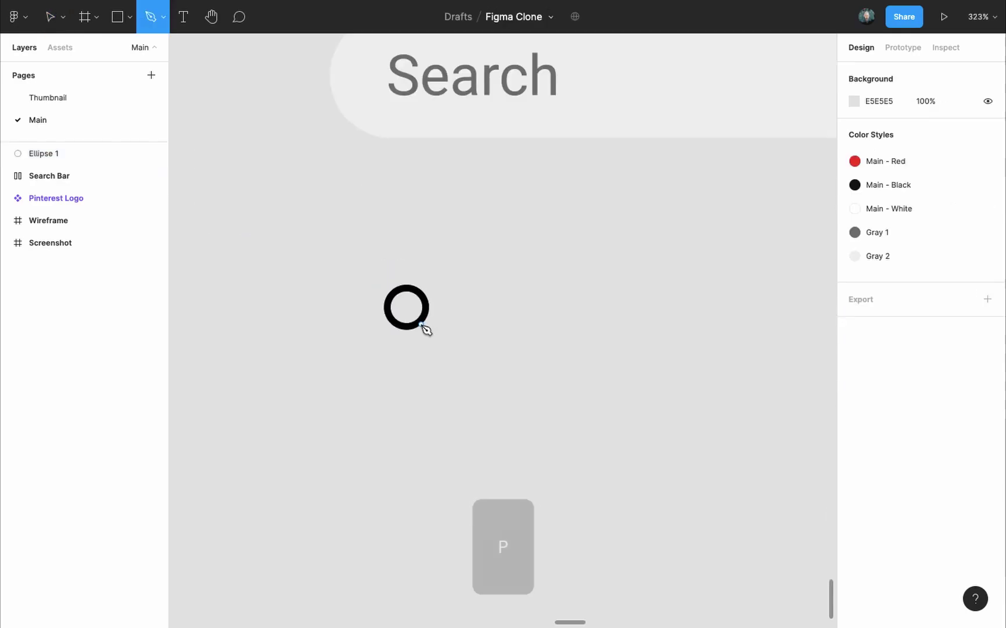
Draw the magnifier's diagonal handle line with stroke weight 4.
{"action": "key", "text": "p"}
{"action": "left_click", "coordinate": [422, 324]}
{"action": "left_click", "coordinate": [439, 340]}
{"action": "key", "text": "Escape"}
{"action": "scroll", "coordinate": [439, 341], "scroll_direction": "up", "scroll_amount": 4}
{"action": "left_click", "coordinate": [872, 338]}
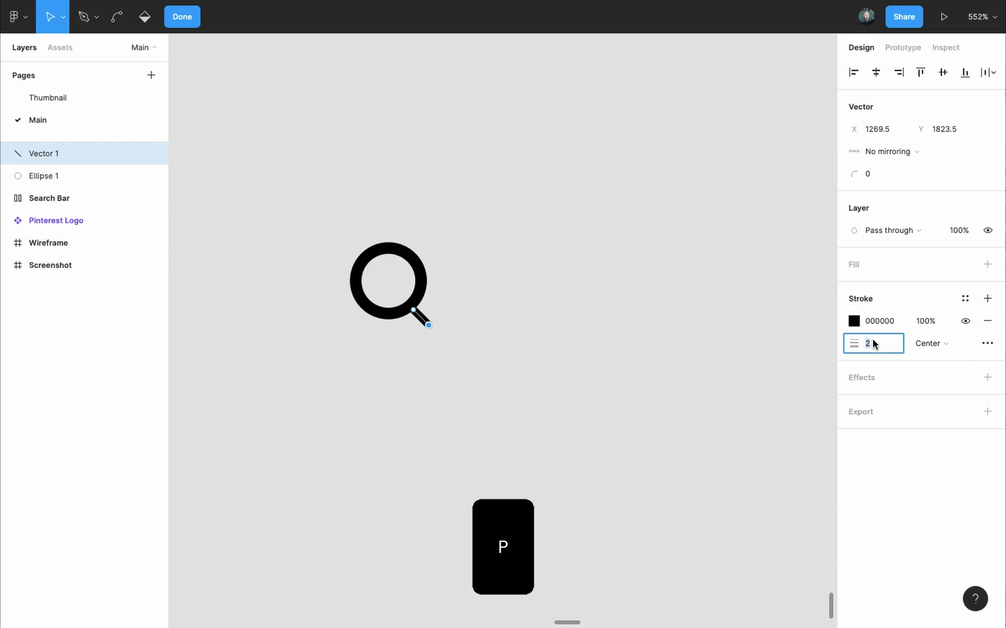
{"action": "type", "text": "4"}
{"action": "key", "text": "Return"}
{"action": "key", "text": "Escape"}
{"action": "key", "text": "Escape"}
{"action": "scroll", "coordinate": [465, 366], "scroll_direction": "down", "scroll_amount": 4}
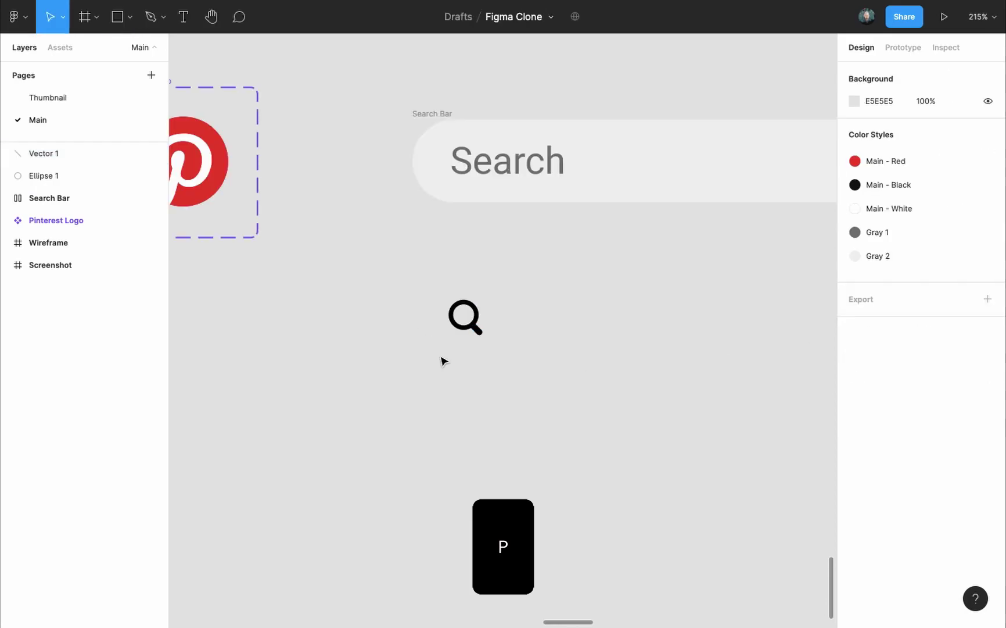
Union the circle and handle into one shape and fill it Gray 1.
{"action": "left_click_drag", "start_coordinate": [441, 349], "coordinate": [499, 288]}
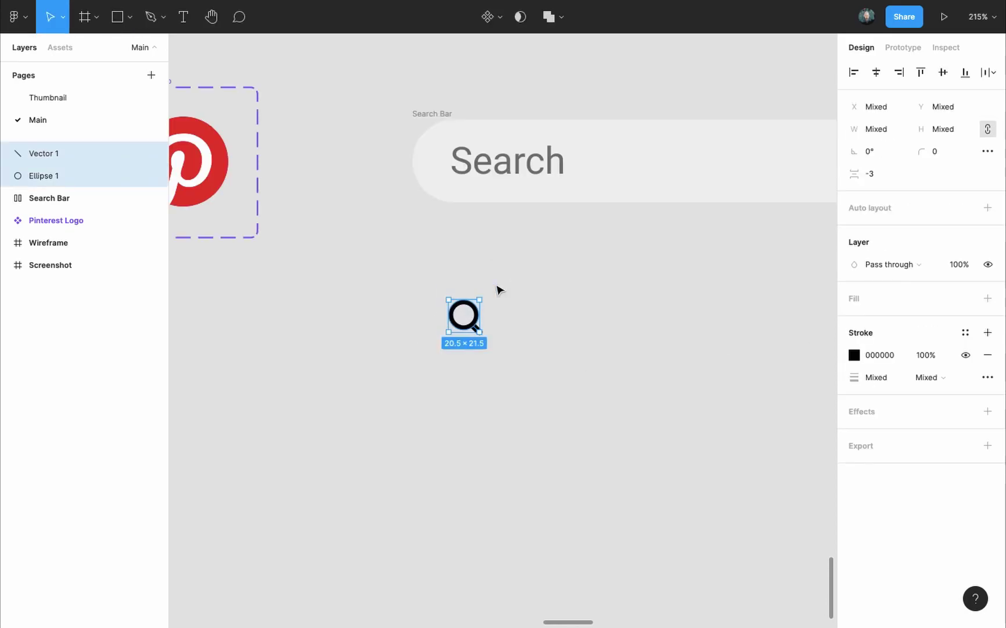
{"action": "left_click", "coordinate": [563, 18]}
{"action": "left_click", "coordinate": [530, 51]}
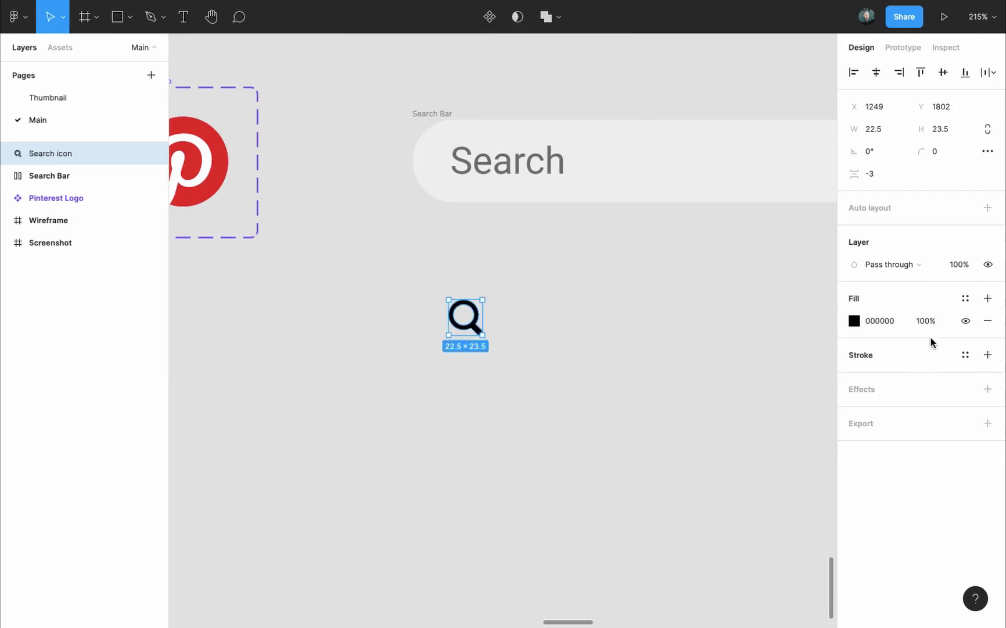
{"action": "left_click", "coordinate": [965, 298]}
{"action": "left_click", "coordinate": [898, 449]}
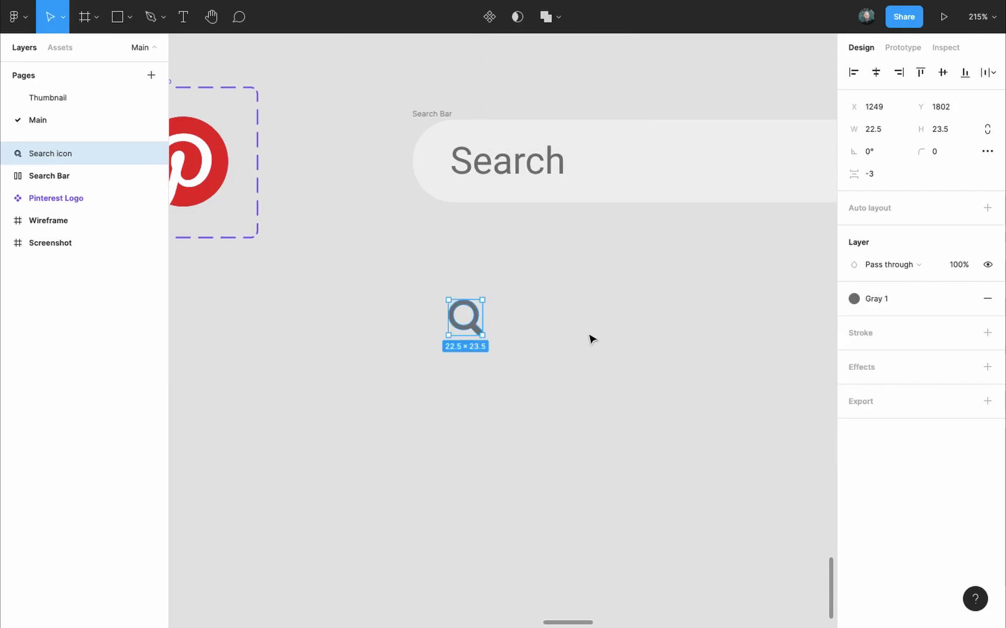
Move the search icon into the Search Bar and place a new 100×100 circle below.
{"action": "left_click_drag", "start_coordinate": [468, 318], "coordinate": [481, 180]}
{"action": "scroll", "coordinate": [480, 177], "scroll_direction": "up", "scroll_amount": 10}
{"action": "double_click", "coordinate": [482, 182]}
{"action": "key", "text": "Escape"}
{"action": "key", "text": "Escape"}
{"action": "key", "text": "shift+1"}
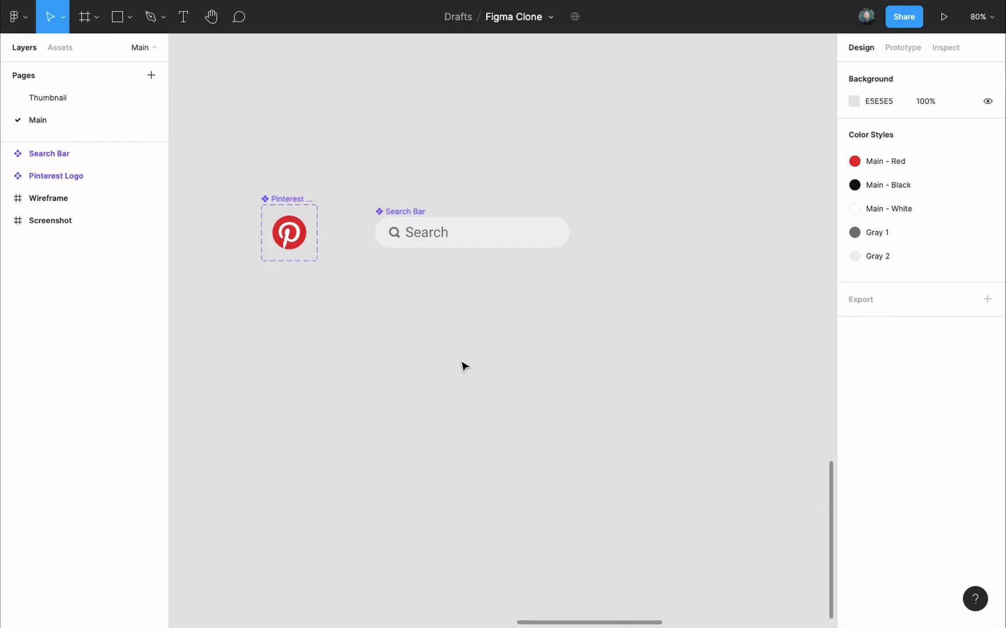
{"action": "key", "text": "o"}
{"action": "left_click", "coordinate": [399, 359]}
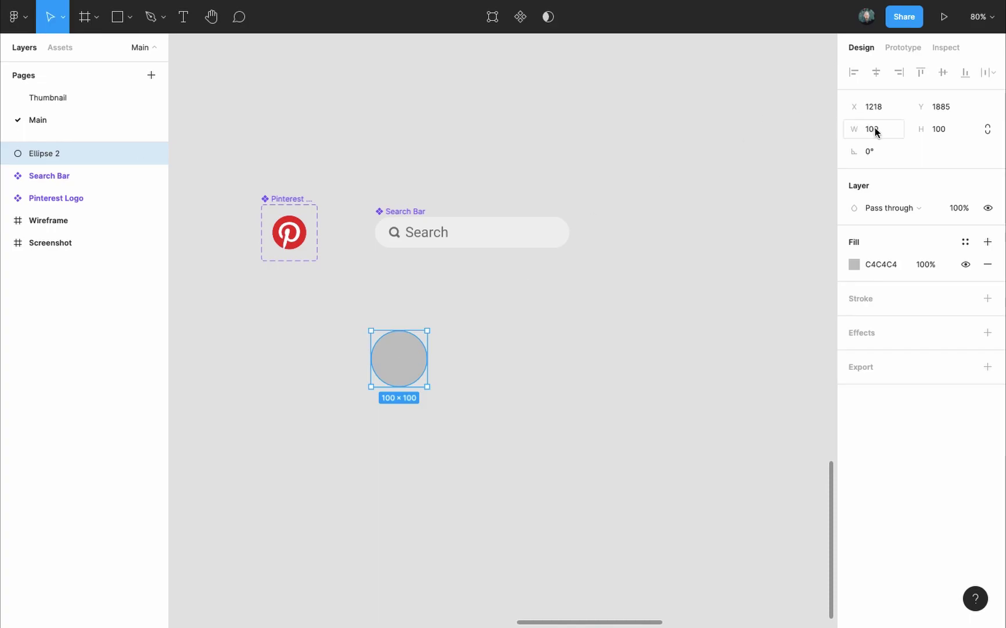
Resize the circle proportionally to 60 wide and fill it dark green 3F582B.
{"action": "left_click", "coordinate": [988, 129]}
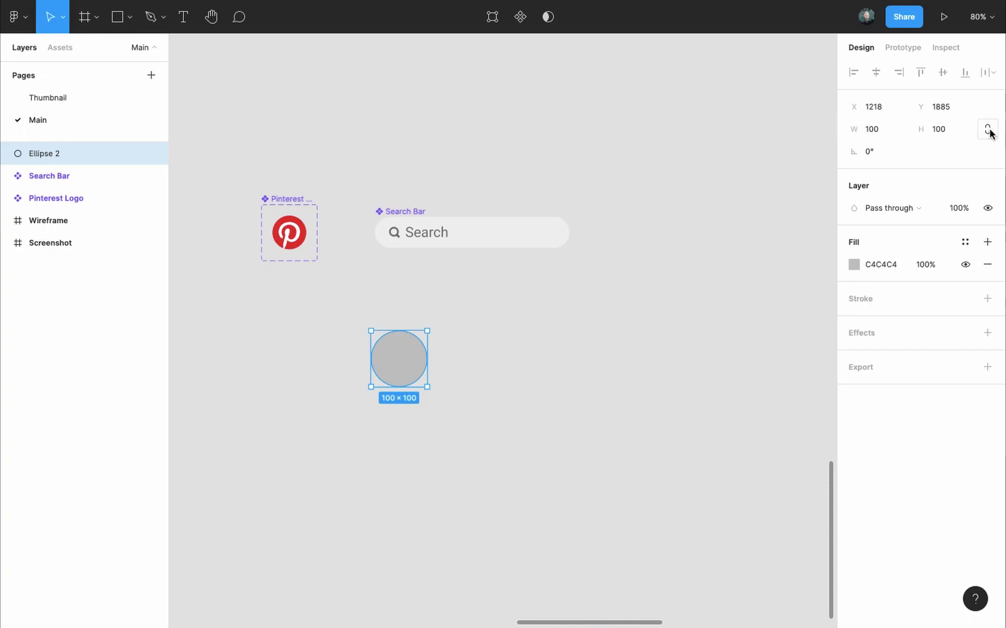
{"action": "left_click", "coordinate": [879, 132]}
{"action": "type", "text": "60"}
{"action": "key", "text": "Return"}
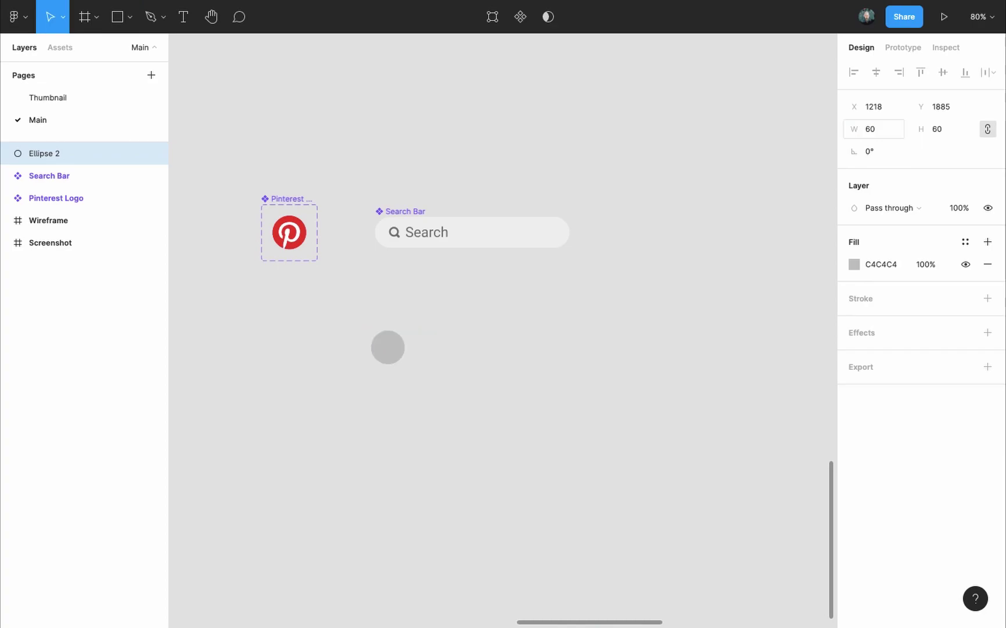
{"action": "scroll", "coordinate": [371, 360], "scroll_direction": "up", "scroll_amount": 1}
{"action": "left_click", "coordinate": [854, 264]}
{"action": "type", "text": "3F582B"}
{"action": "key", "text": "Return"}
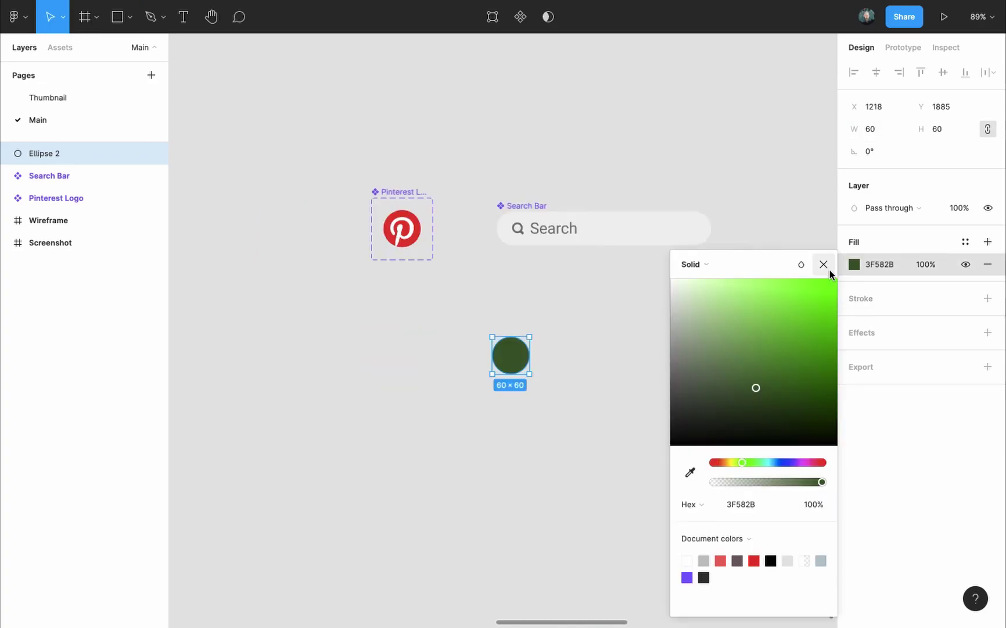
{"action": "left_click", "coordinate": [830, 269]}
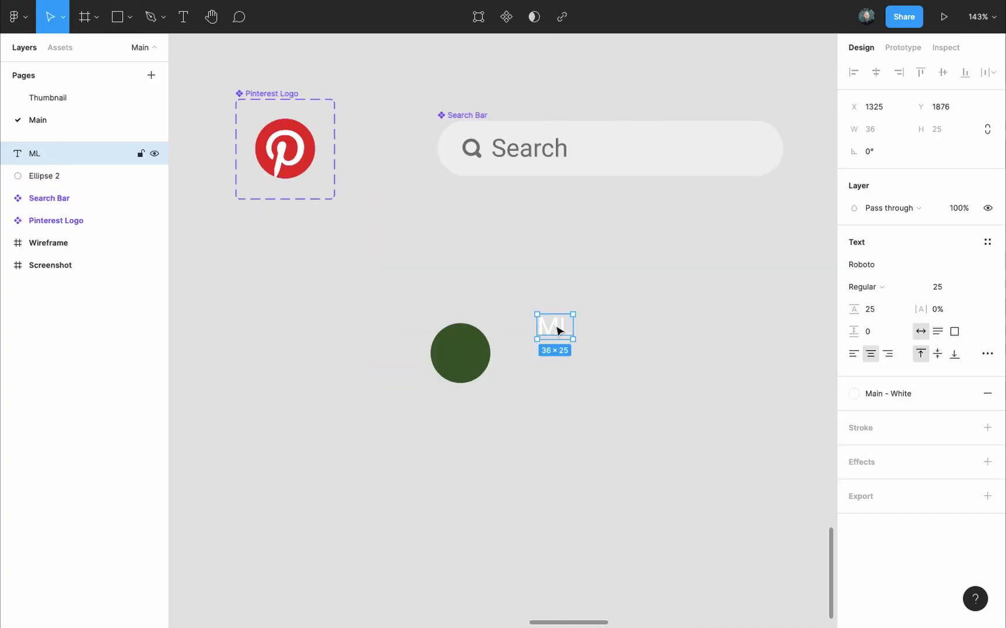
Put the ML text on the circle, frame both, and make the Profile image component.
{"action": "left_click_drag", "start_coordinate": [555, 328], "coordinate": [461, 354]}
{"action": "left_click", "coordinate": [398, 416]}
{"action": "left_click_drag", "start_coordinate": [397, 407], "coordinate": [483, 326]}
{"action": "right_click", "coordinate": [473, 342]}
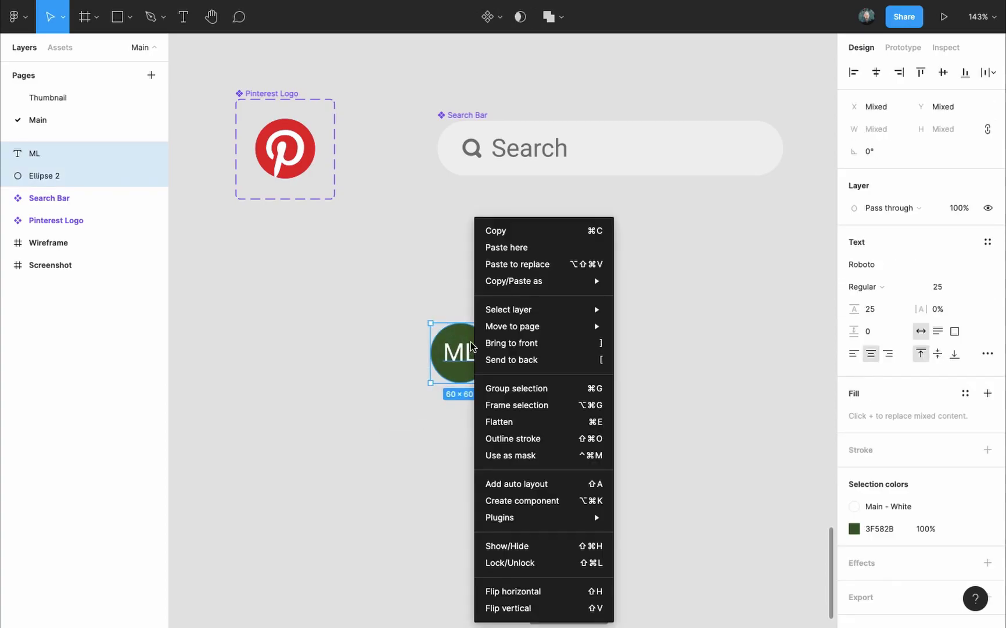
{"action": "left_click", "coordinate": [529, 403]}
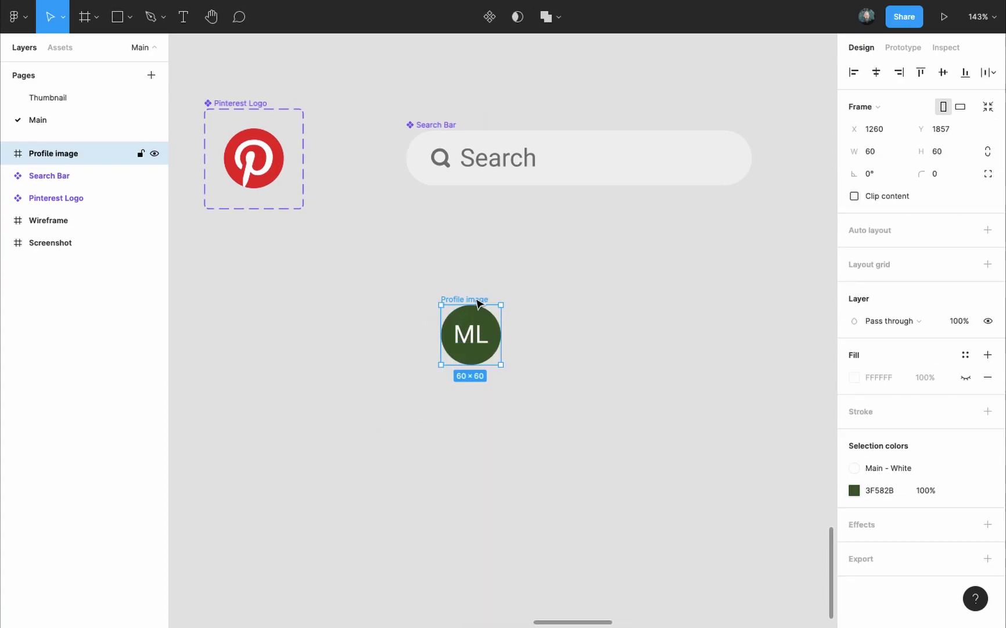
{"action": "left_click", "coordinate": [490, 17]}
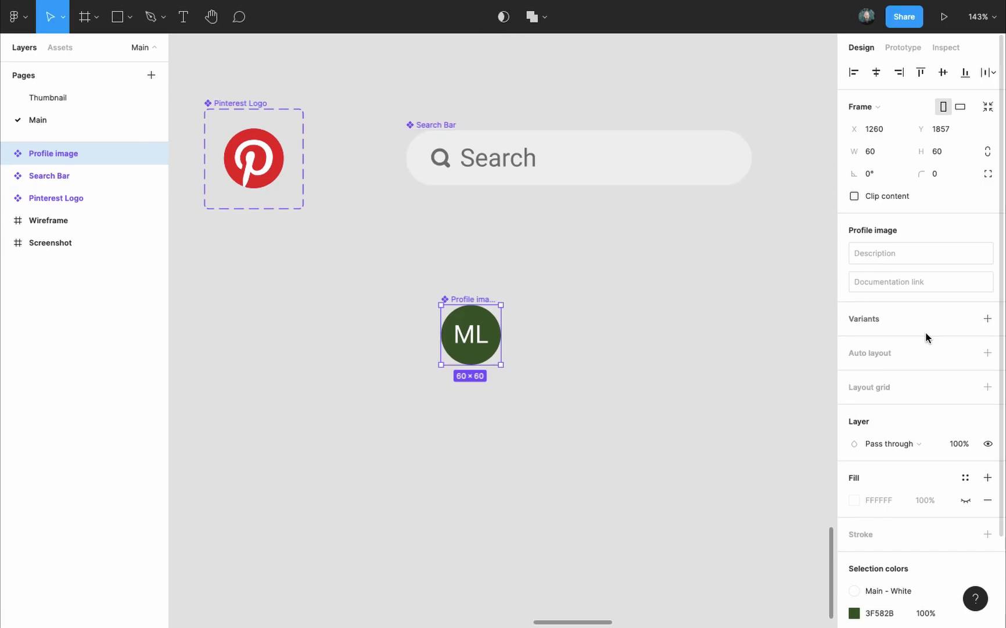
Add an 'image' variant to Profile image and delete its ML initials.
{"action": "left_click", "coordinate": [987, 320]}
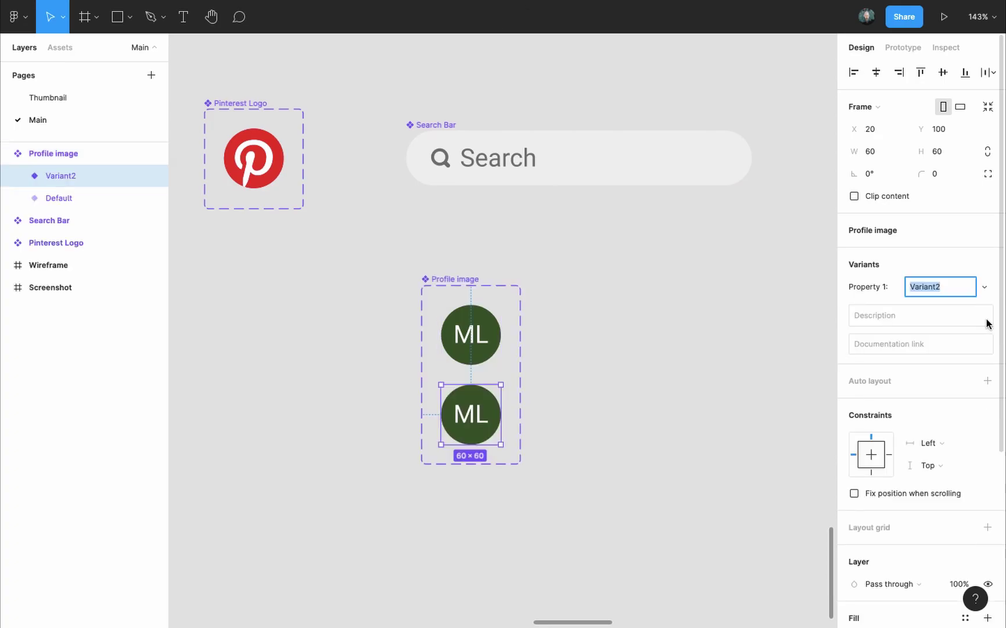
{"action": "type", "text": "image"}
{"action": "key", "text": "Return"}
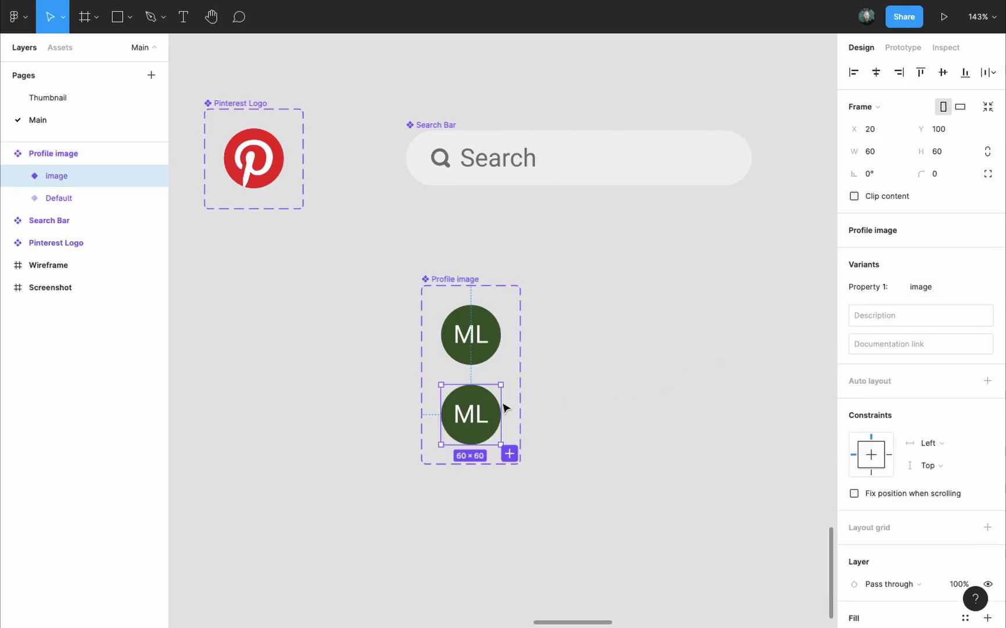
{"action": "double_click", "coordinate": [472, 414]}
{"action": "key", "text": "Delete"}
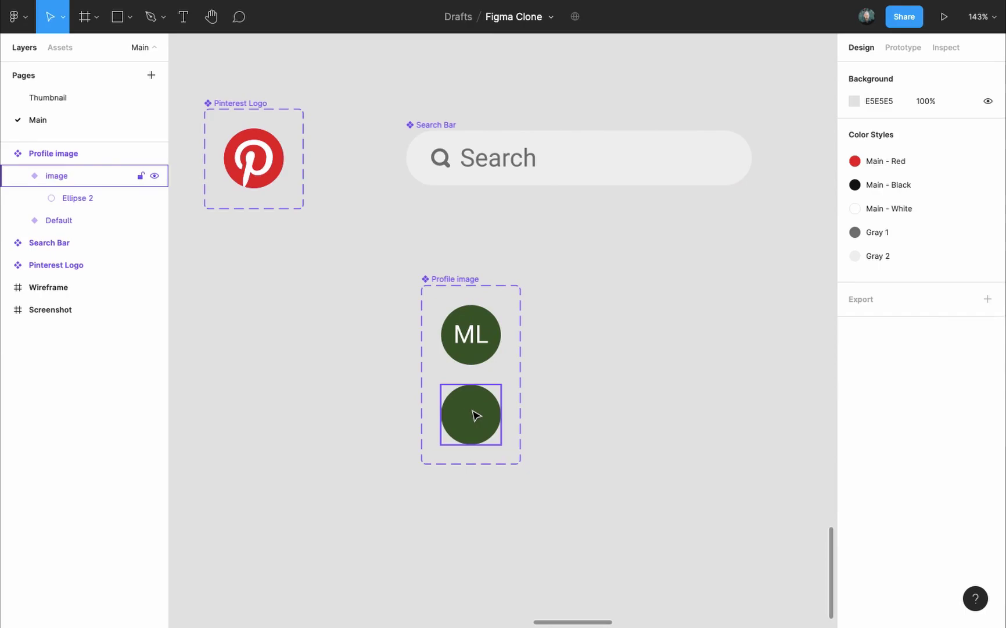
Fill the variant's circle with Do_Not_Lose_Control (1).jpg and crop it so the face fills it.
{"action": "left_click", "coordinate": [476, 415]}
{"action": "left_click", "coordinate": [853, 354]}
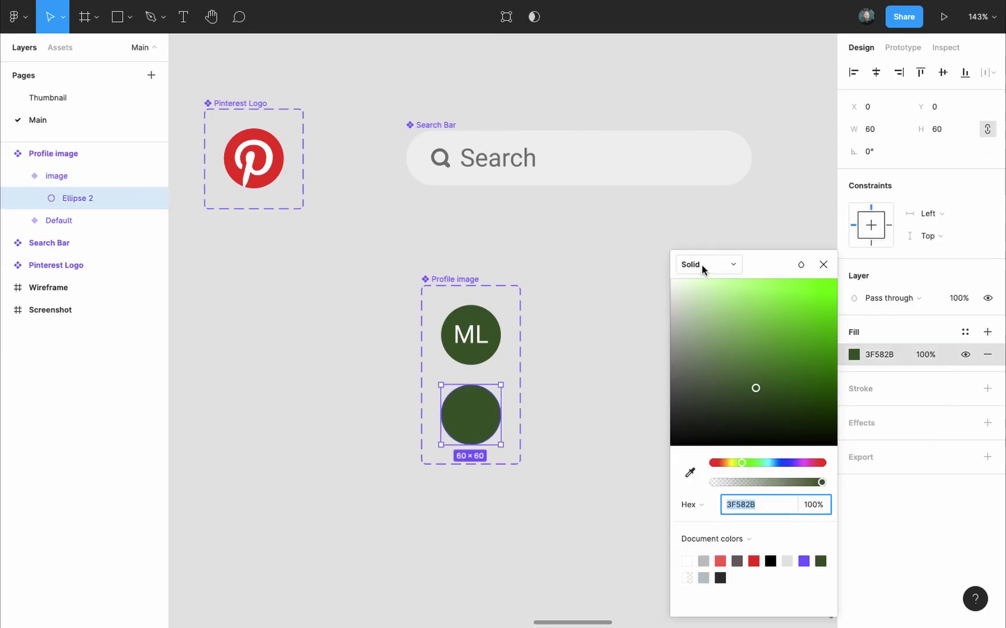
{"action": "left_click", "coordinate": [734, 265]}
{"action": "left_click", "coordinate": [725, 347]}
{"action": "mouse_move", "coordinate": [727, 349]}
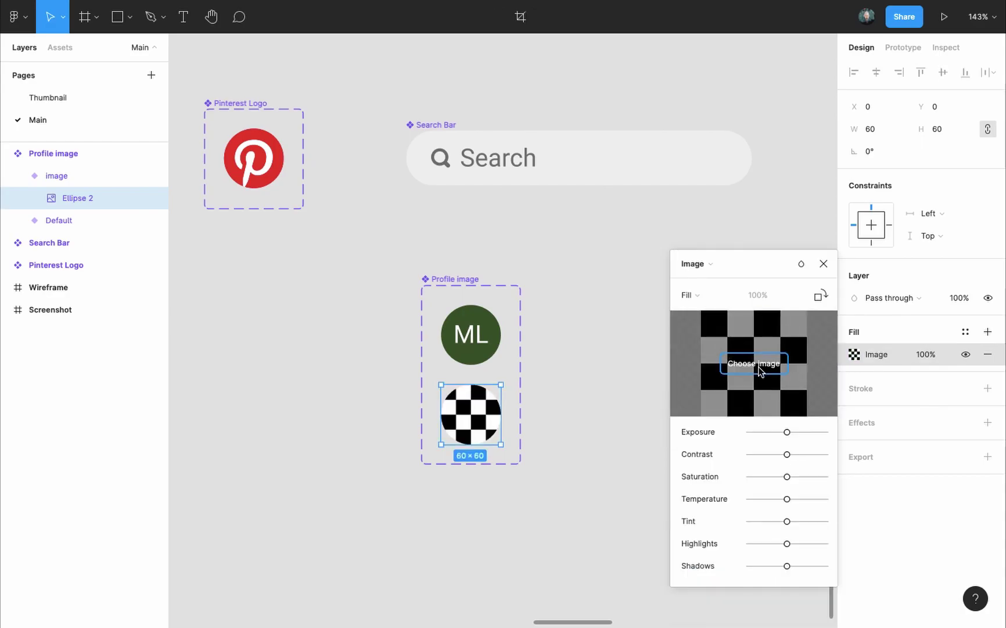
{"action": "left_click", "coordinate": [758, 365]}
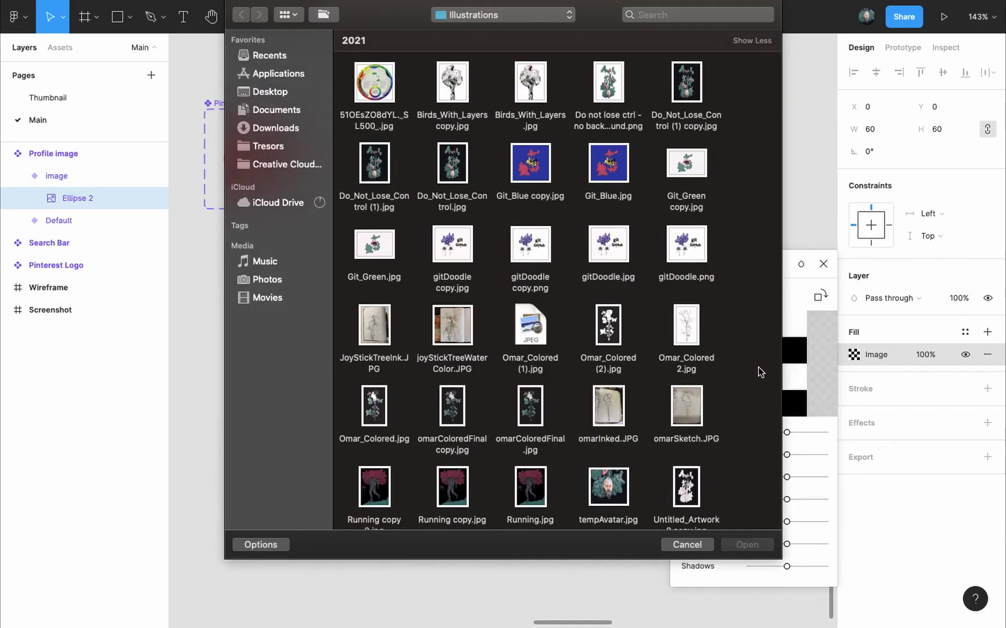
{"action": "double_click", "coordinate": [377, 173]}
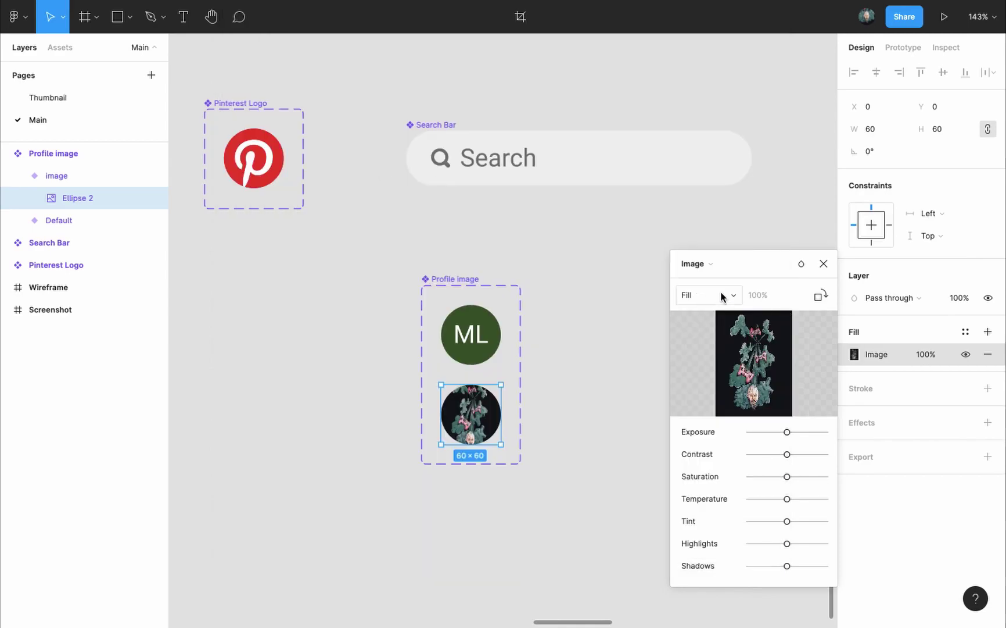
{"action": "left_click", "coordinate": [708, 328]}
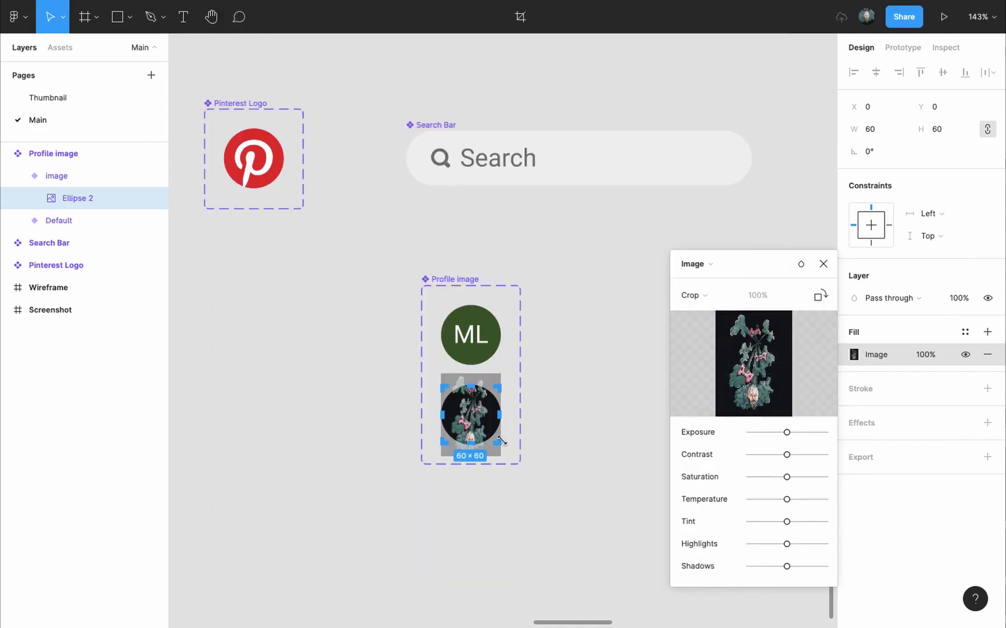
{"action": "scroll", "coordinate": [501, 441], "scroll_direction": "up", "scroll_amount": 5}
{"action": "mouse_move", "coordinate": [430, 477]}
{"action": "left_mouse_down"}
{"action": "mouse_move", "coordinate": [443, 424]}
{"action": "mouse_move", "coordinate": [444, 490]}
{"action": "left_mouse_up"}
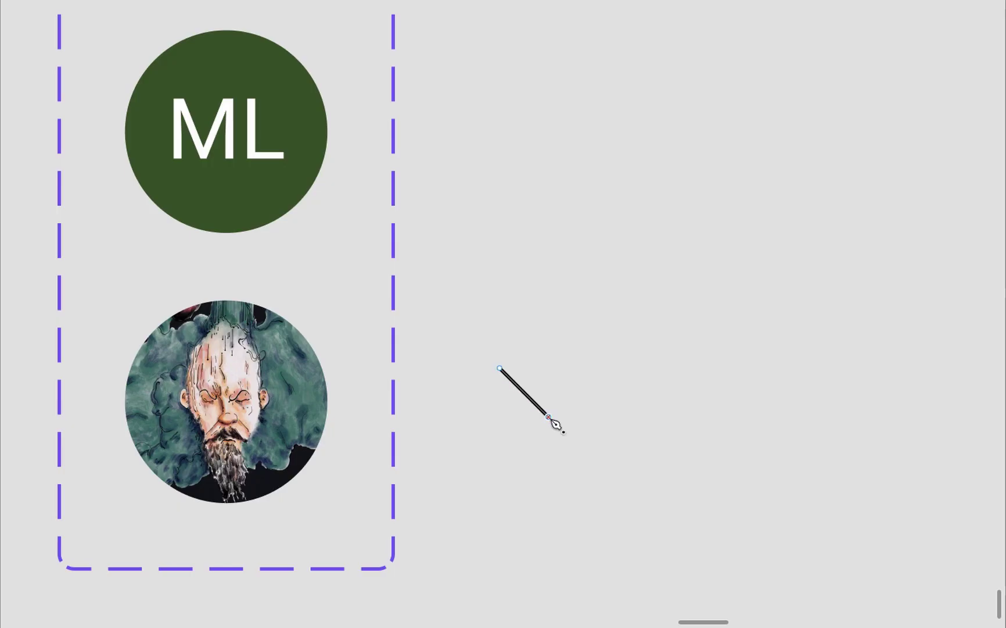
Draw a chevron path with corner radius 2, stroke weight 5 and round caps.
{"action": "left_click_drag", "start_coordinate": [597, 367], "coordinate": [614, 406]}
{"action": "key", "text": "Escape"}
{"action": "left_click", "coordinate": [938, 152]}
{"action": "type", "text": "2"}
{"action": "key", "text": "Return"}
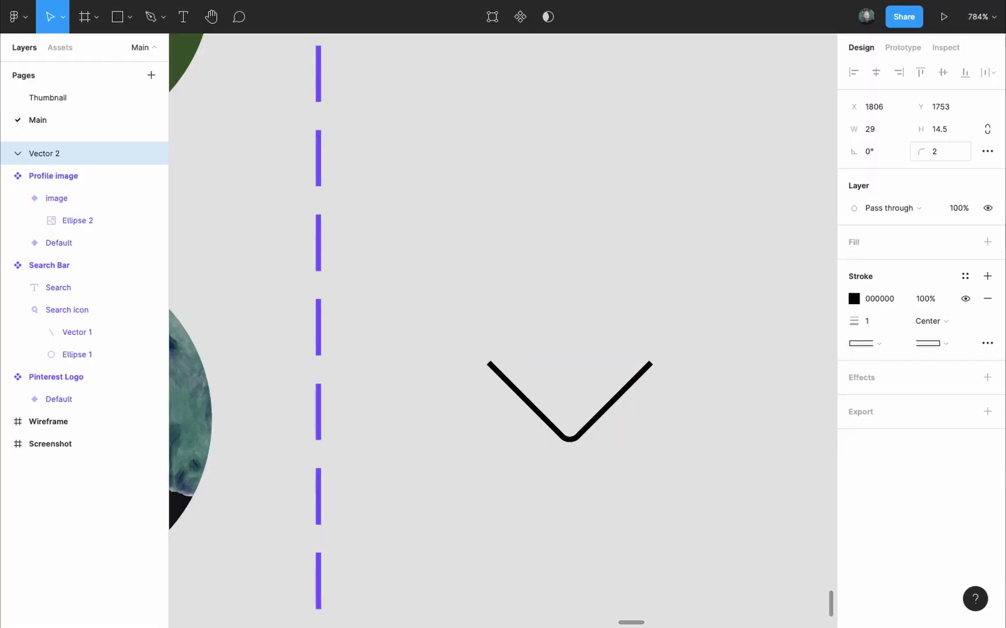
{"action": "left_click", "coordinate": [883, 320]}
{"action": "type", "text": "5"}
{"action": "key", "text": "Return"}
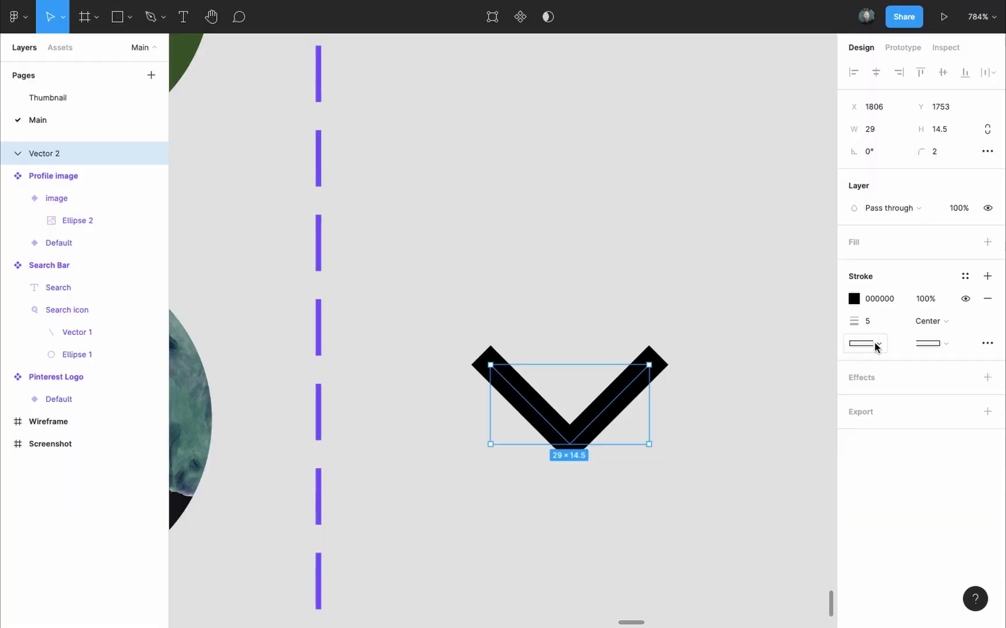
{"action": "left_click", "coordinate": [865, 343]}
{"action": "left_click", "coordinate": [889, 329]}
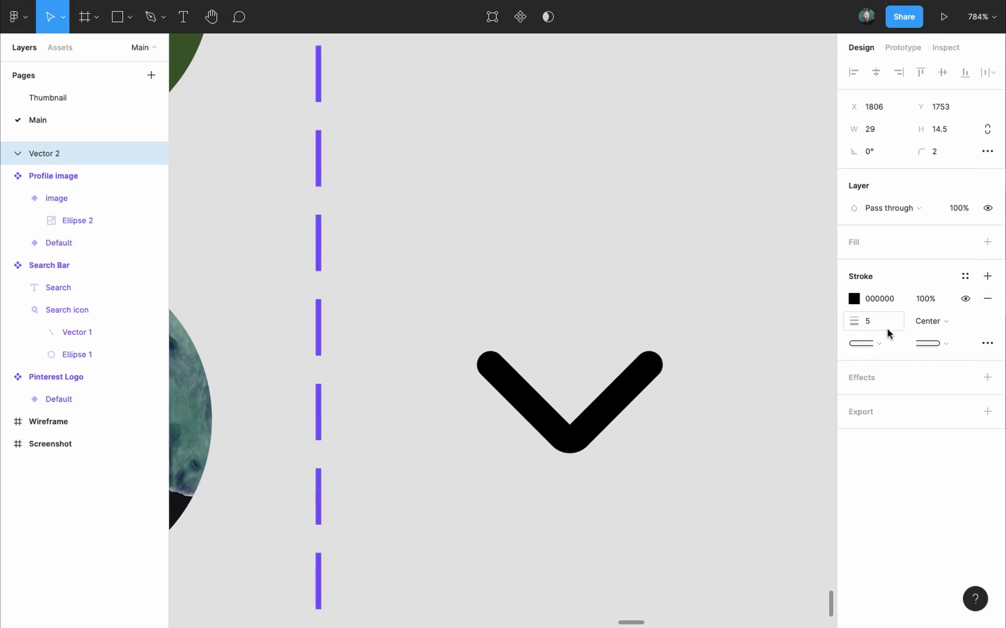
Colour the chevron stroke Gray 1, scale it to 20 wide, and make it a component.
{"action": "left_click", "coordinate": [966, 275]}
{"action": "left_click", "coordinate": [929, 424]}
{"action": "scroll", "coordinate": [738, 476], "scroll_direction": "down", "scroll_amount": 5}
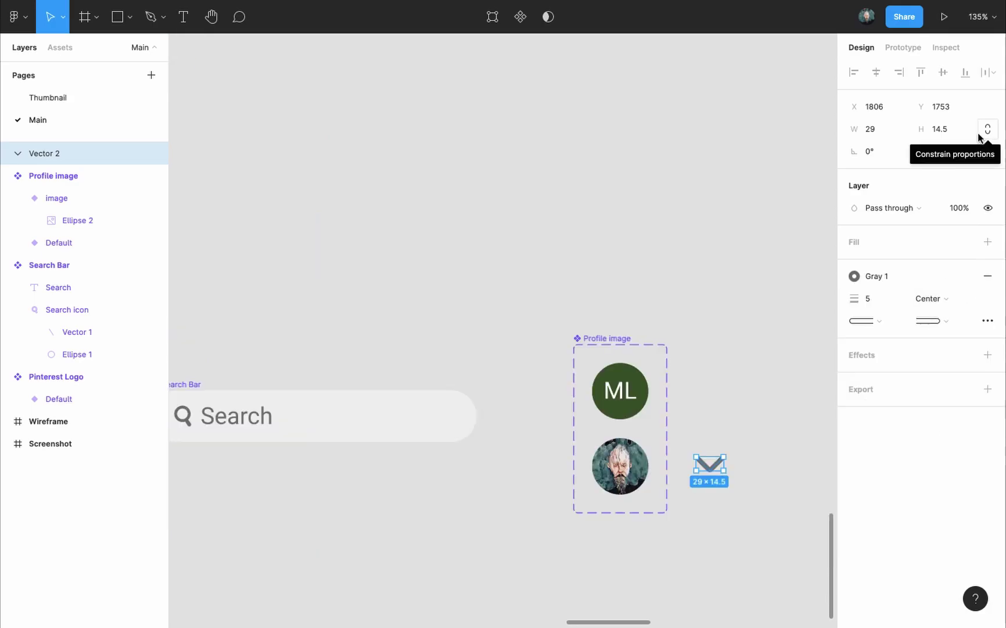
{"action": "left_click", "coordinate": [988, 130]}
{"action": "left_click", "coordinate": [899, 133]}
{"action": "type", "text": "20"}
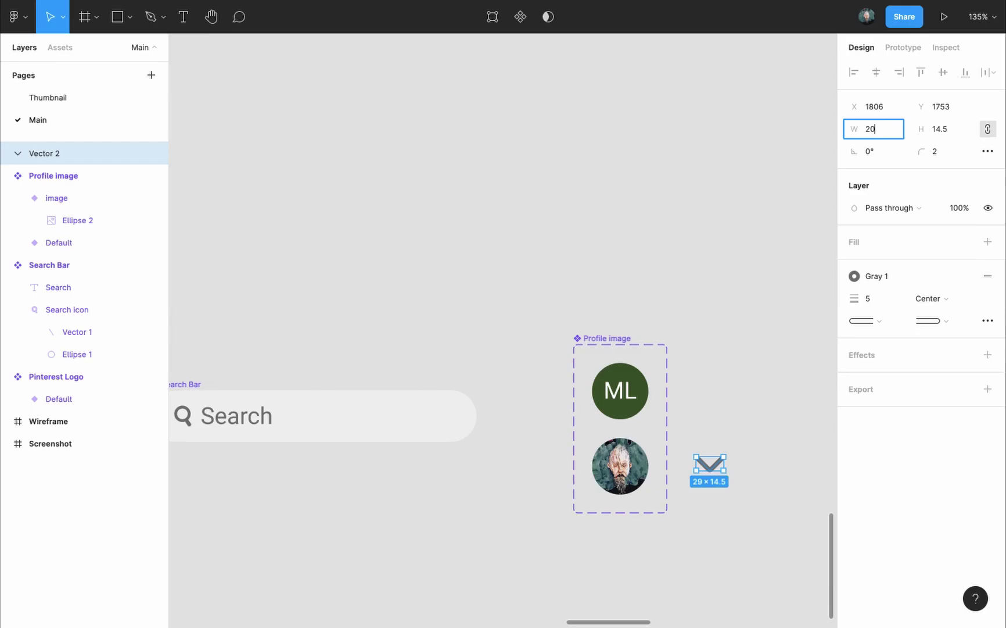
{"action": "key", "text": "Return"}
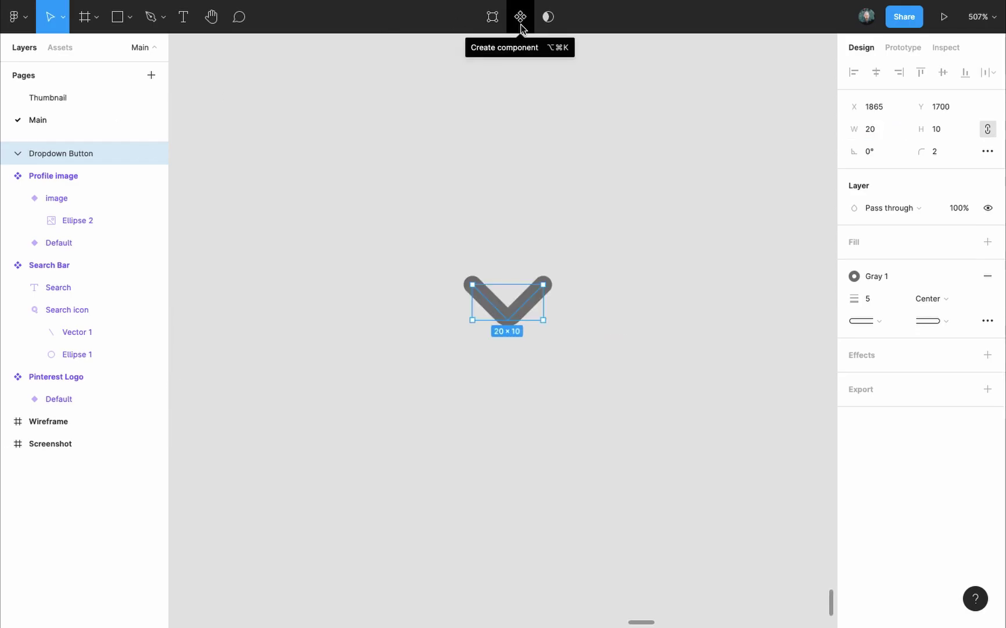
{"action": "left_click", "coordinate": [520, 25]}
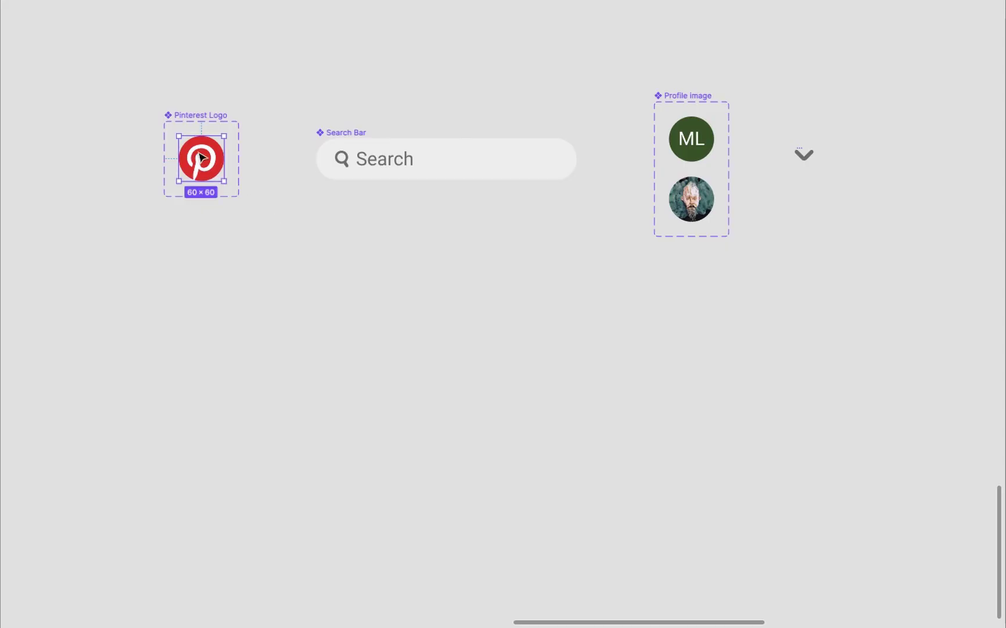
Copy the logo, search bar, profile photo and chevron into a new row and wrap them in auto layout.
{"action": "left_click_drag", "start_coordinate": [201, 158], "coordinate": [194, 389]}
{"action": "left_click_drag", "start_coordinate": [340, 139], "coordinate": [312, 372]}
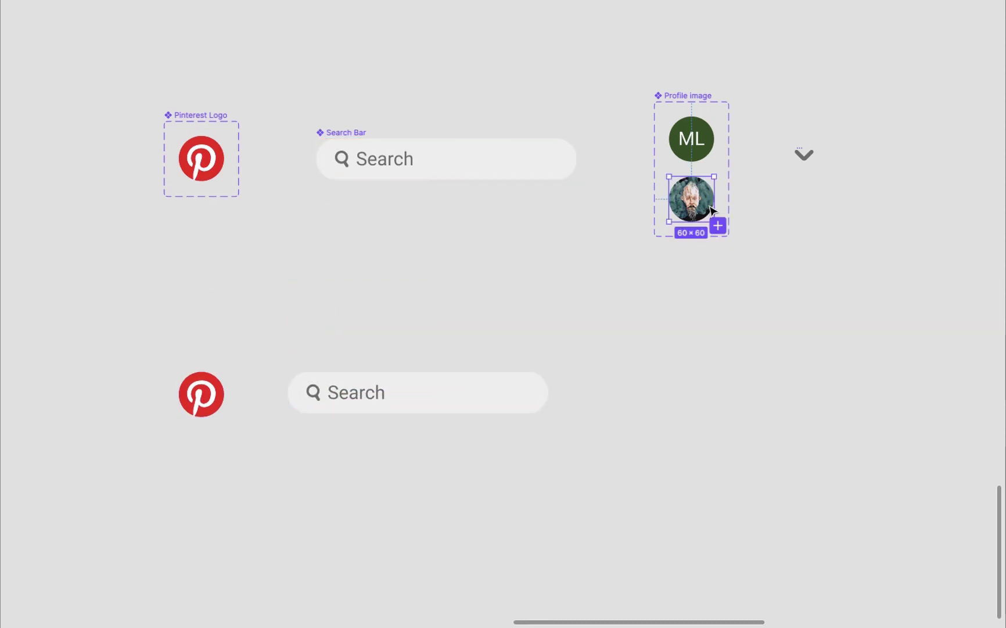
{"action": "left_click_drag", "start_coordinate": [691, 199], "coordinate": [631, 388]}
{"action": "left_click_drag", "start_coordinate": [805, 154], "coordinate": [722, 395]}
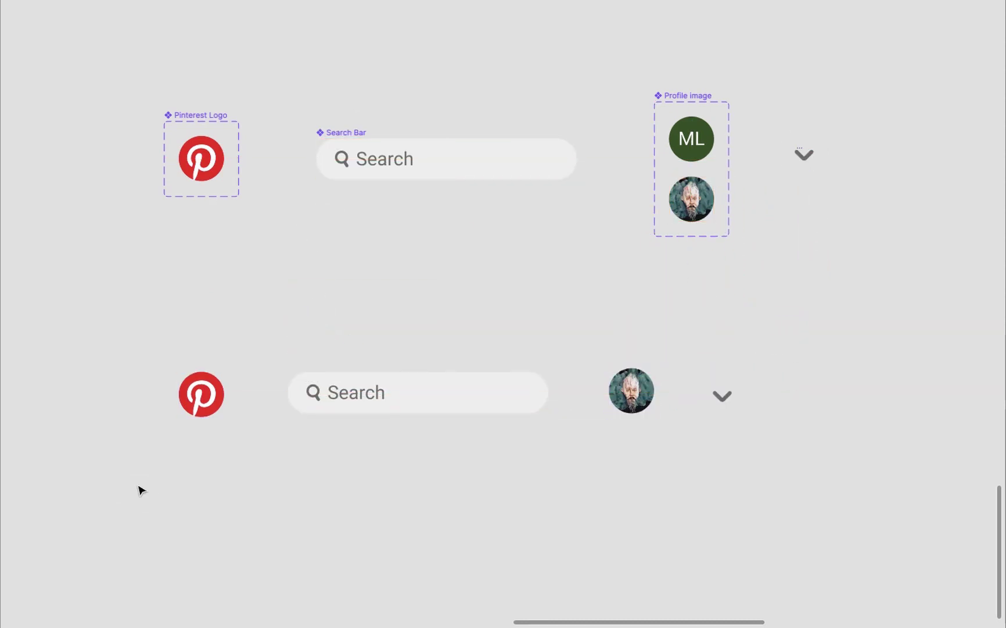
{"action": "left_click_drag", "start_coordinate": [139, 487], "coordinate": [825, 314]}
{"action": "key", "text": "shift+a"}
{"action": "scroll", "coordinate": [465, 233], "scroll_direction": "left", "scroll_amount": 1}
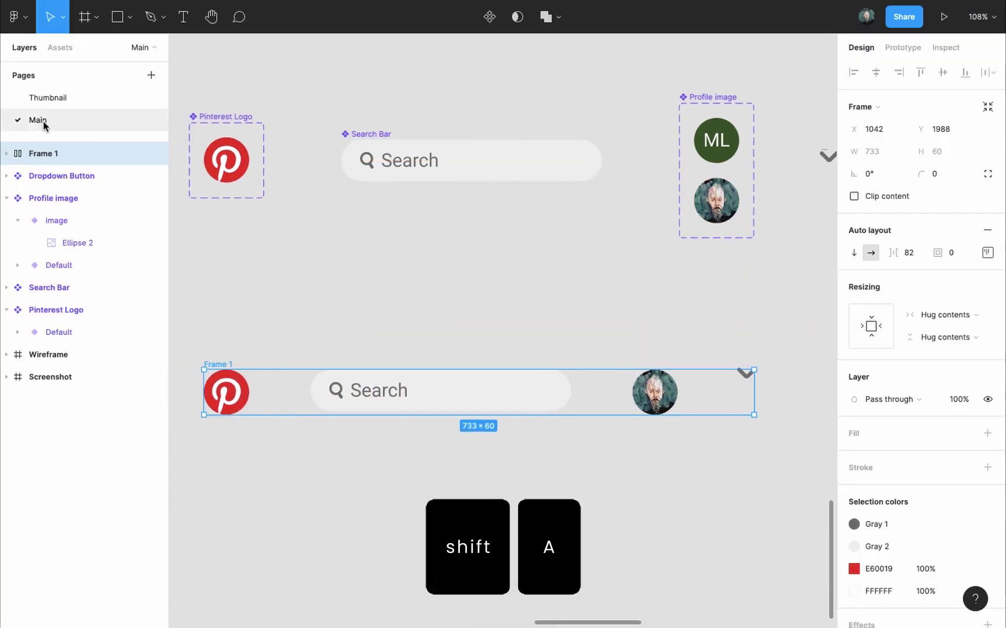
Rename the new auto-layout frame to 'Header'.
{"action": "double_click", "coordinate": [70, 154]}
{"action": "type", "text": "Header"}
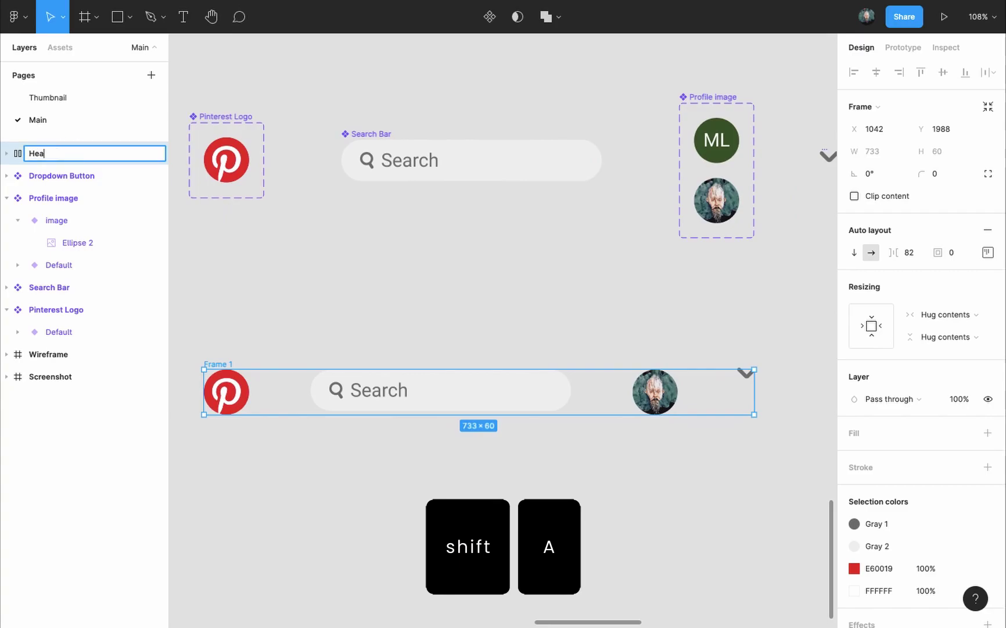
{"action": "key", "text": "Return"}
Centre Header's items vertically, pad 50 left/right and 30 top/bottom, and use Space between.
{"action": "left_click", "coordinate": [988, 252]}
{"action": "left_click", "coordinate": [929, 316]}
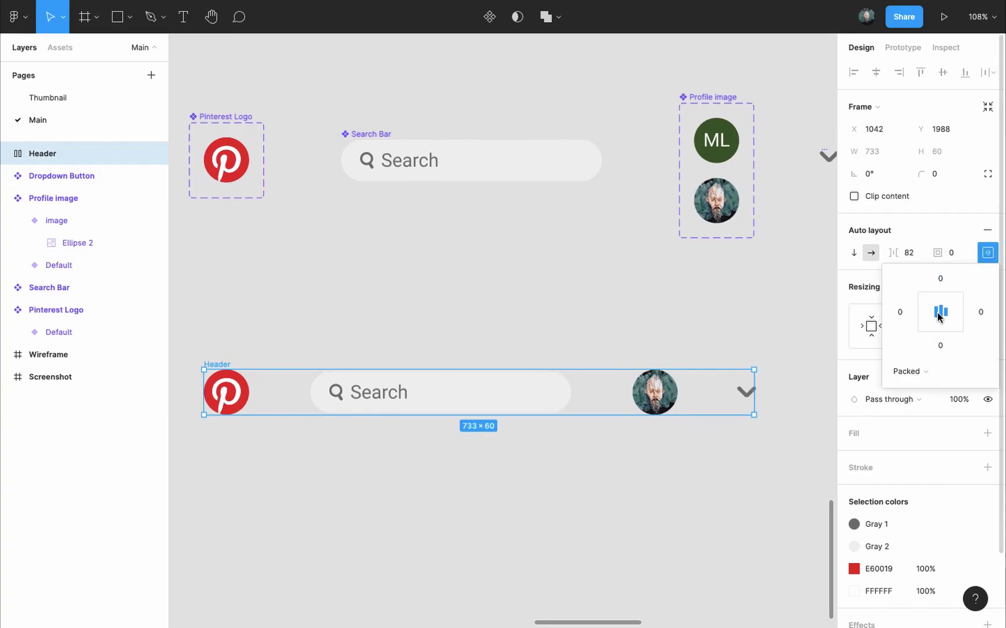
{"action": "left_click", "coordinate": [902, 313]}
{"action": "type", "text": "50"}
{"action": "key", "text": "Tab"}
{"action": "type", "text": "50"}
{"action": "key", "text": "Tab"}
{"action": "type", "text": "30"}
{"action": "key", "text": "Tab"}
{"action": "type", "text": "30"}
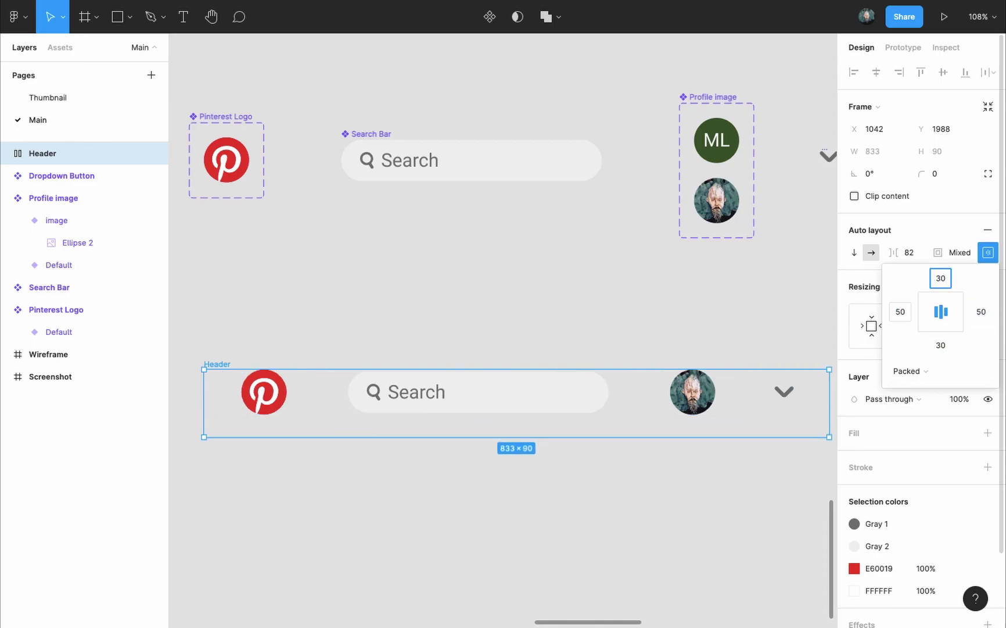
{"action": "left_click", "coordinate": [907, 371]}
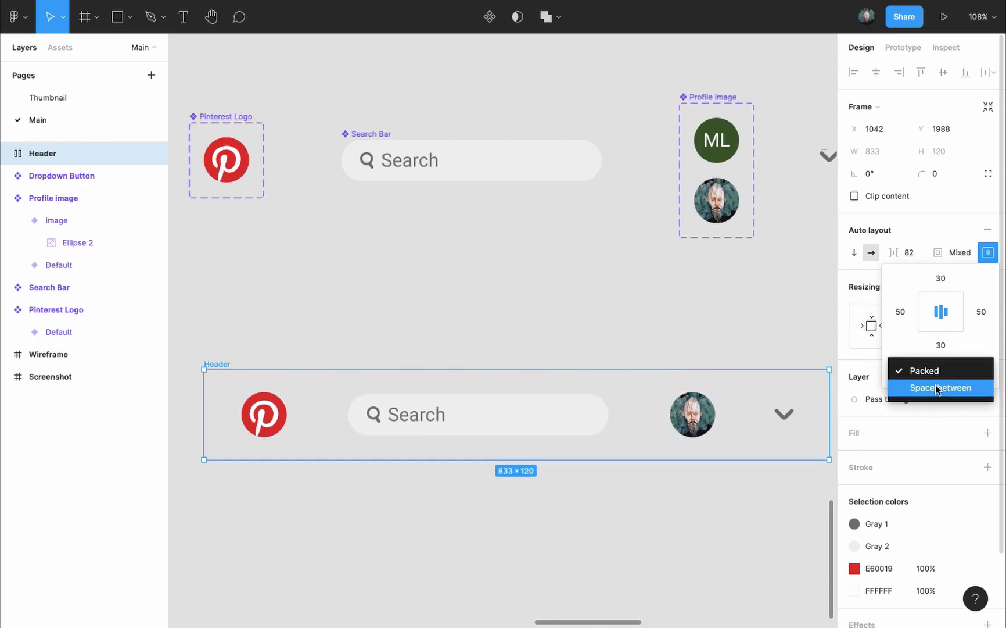
{"action": "left_click", "coordinate": [937, 388]}
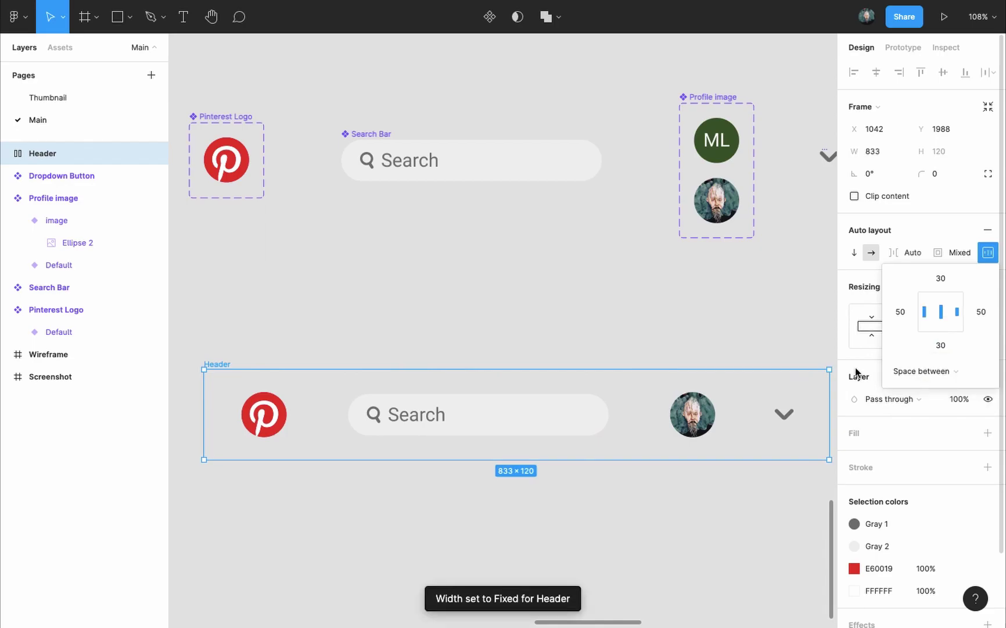
Fill the Header frame with the Main - White colour style.
{"action": "left_click", "coordinate": [988, 432]}
{"action": "left_click", "coordinate": [964, 433]}
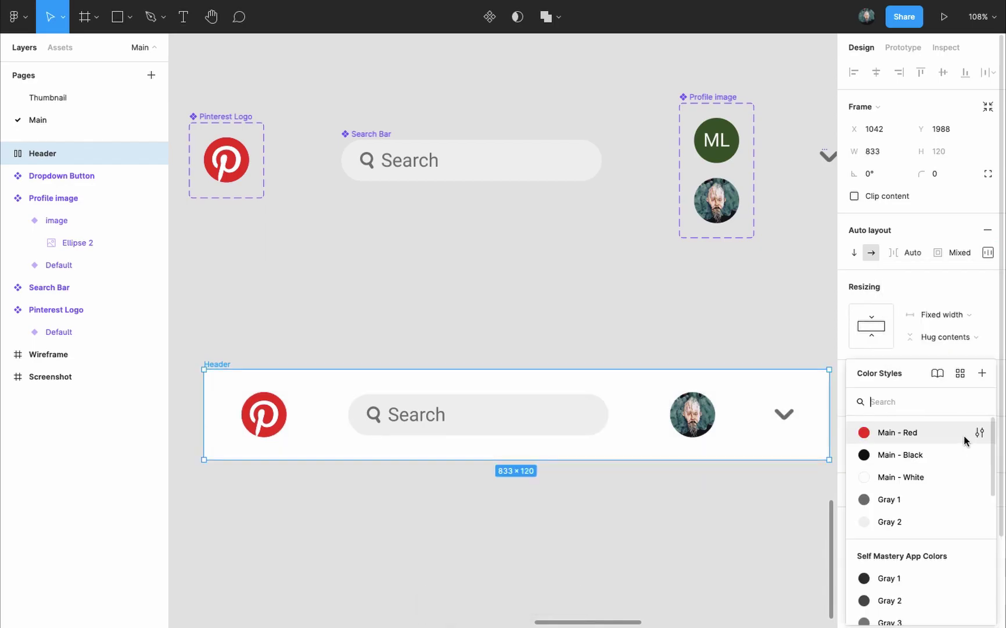
{"action": "left_click", "coordinate": [906, 477]}
Set the Search Bar's width to Fill container so it stretches inside Header.
{"action": "left_click", "coordinate": [264, 414]}
{"action": "scroll", "coordinate": [399, 349], "scroll_direction": "down", "scroll_amount": 2}
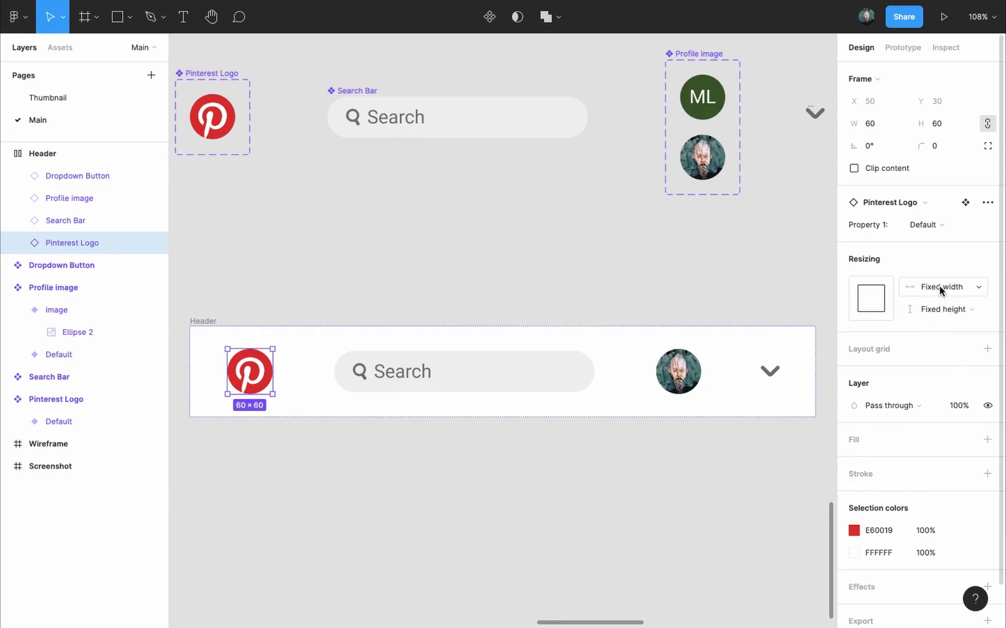
{"action": "left_click", "coordinate": [451, 396]}
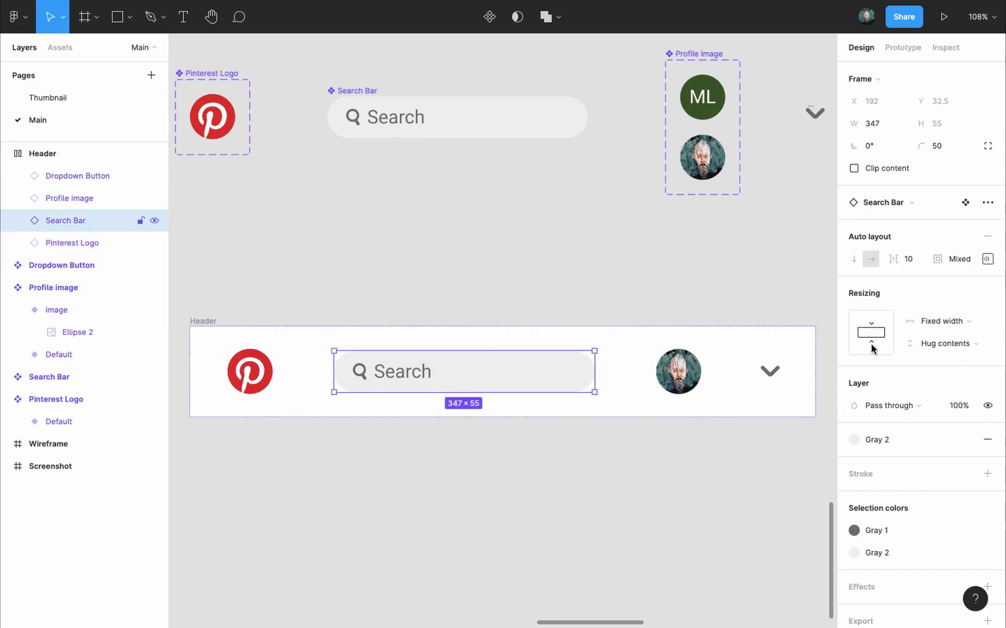
{"action": "left_click", "coordinate": [983, 327]}
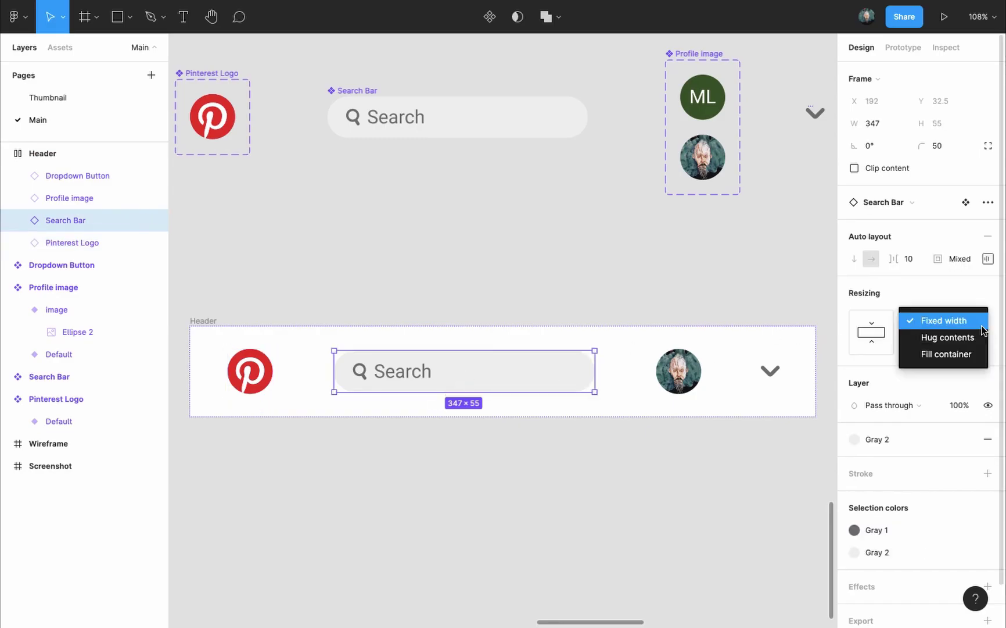
{"action": "left_click", "coordinate": [972, 354]}
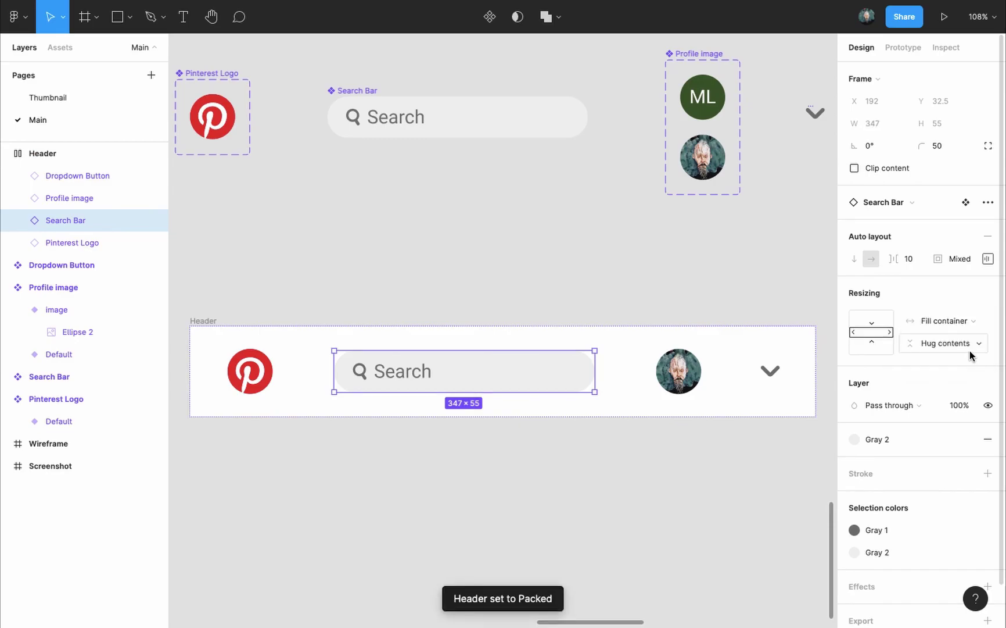
Narrow the Header frame and set its item spacing to 20.
{"action": "left_click", "coordinate": [607, 331]}
{"action": "left_click_drag", "start_coordinate": [815, 367], "coordinate": [746, 375]}
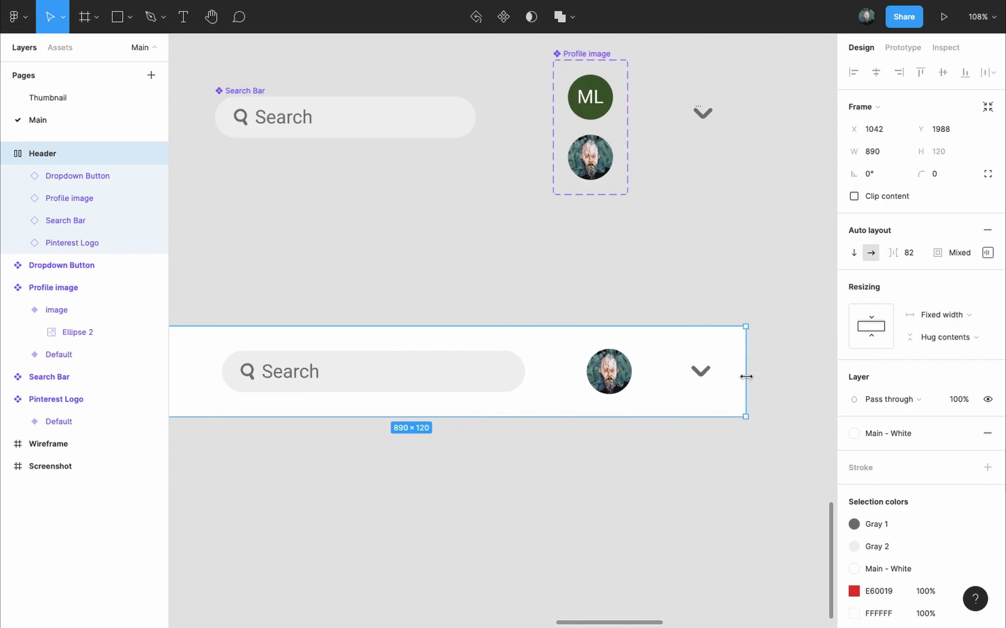
{"action": "scroll", "coordinate": [831, 348], "scroll_direction": "down", "scroll_amount": 2}
{"action": "left_click", "coordinate": [909, 252]}
{"action": "type", "text": "20"}
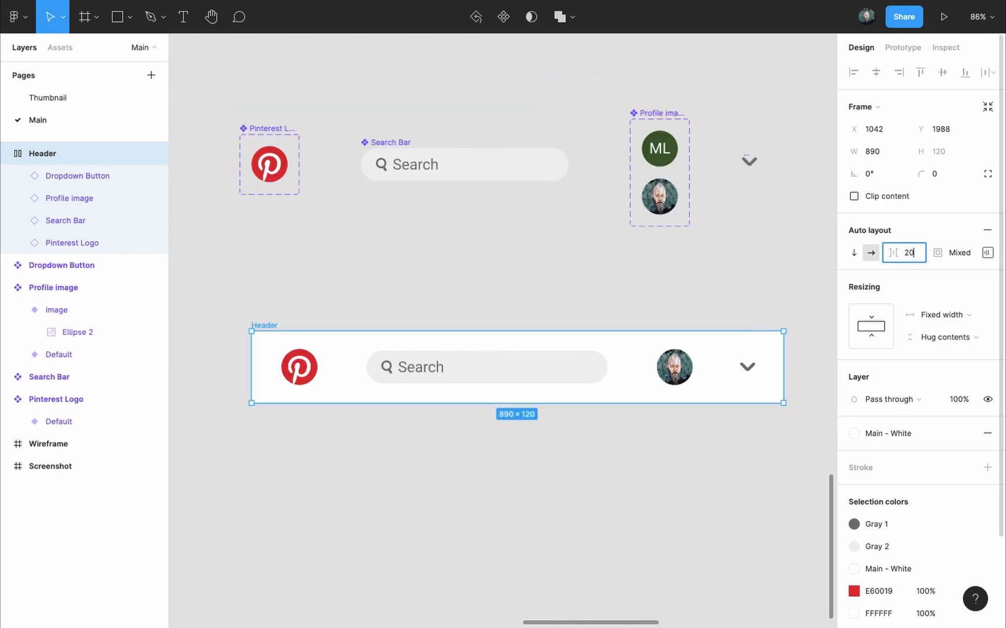
{"action": "key", "text": "Return"}
{"action": "key", "text": "Escape"}
Resize the Dropdown chevron to 20 wide by 10 high.
{"action": "left_click", "coordinate": [778, 160]}
{"action": "left_click", "coordinate": [881, 153]}
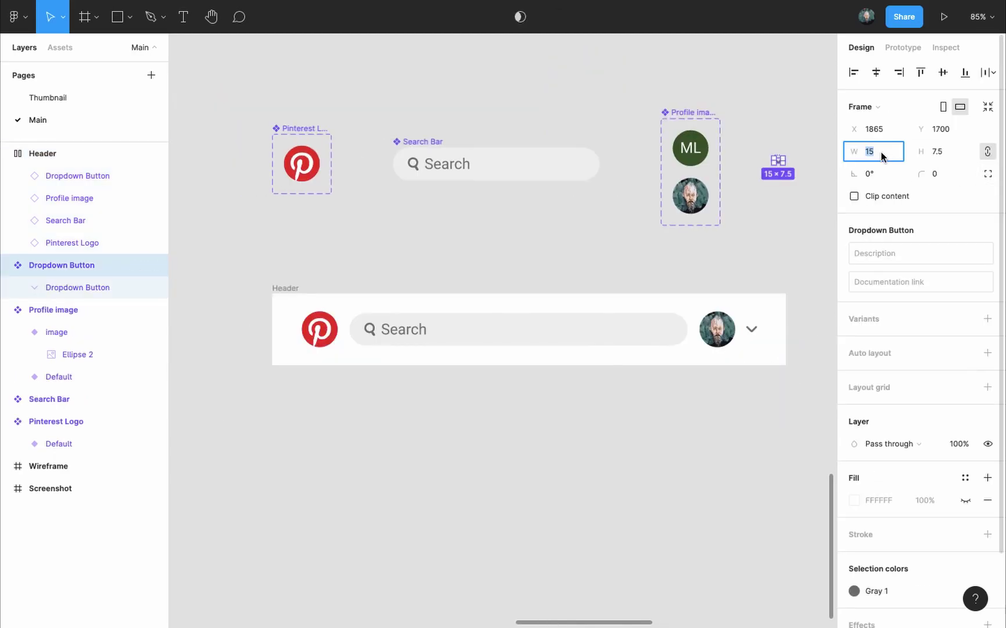
{"action": "type", "text": "20"}
{"action": "key", "text": "Tab"}
{"action": "type", "text": "10"}
{"action": "key", "text": "Return"}
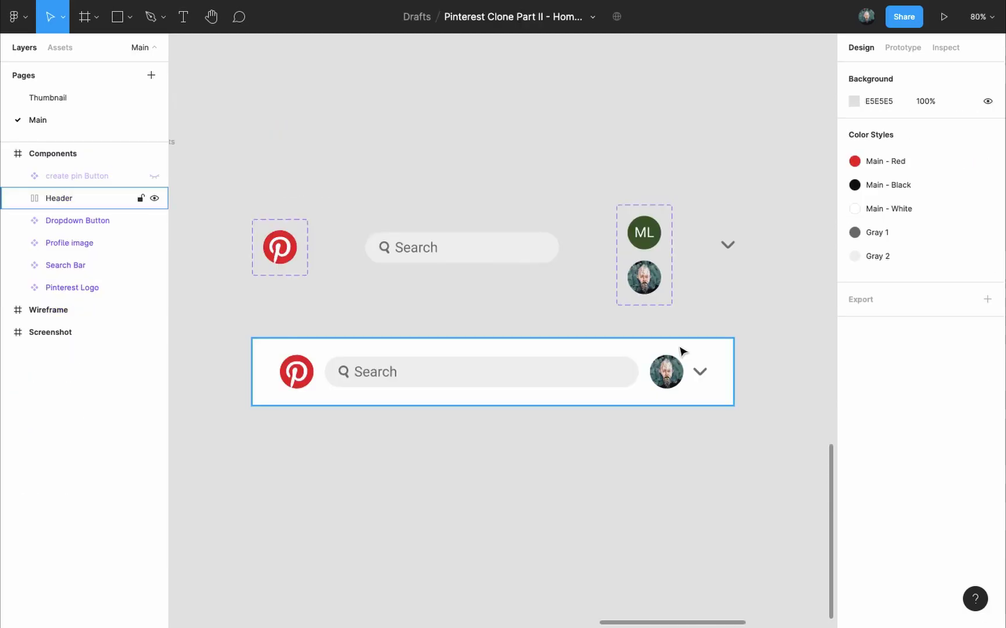
Turn Header into a component and start a line for the plus sign.
{"action": "left_click", "coordinate": [683, 350]}
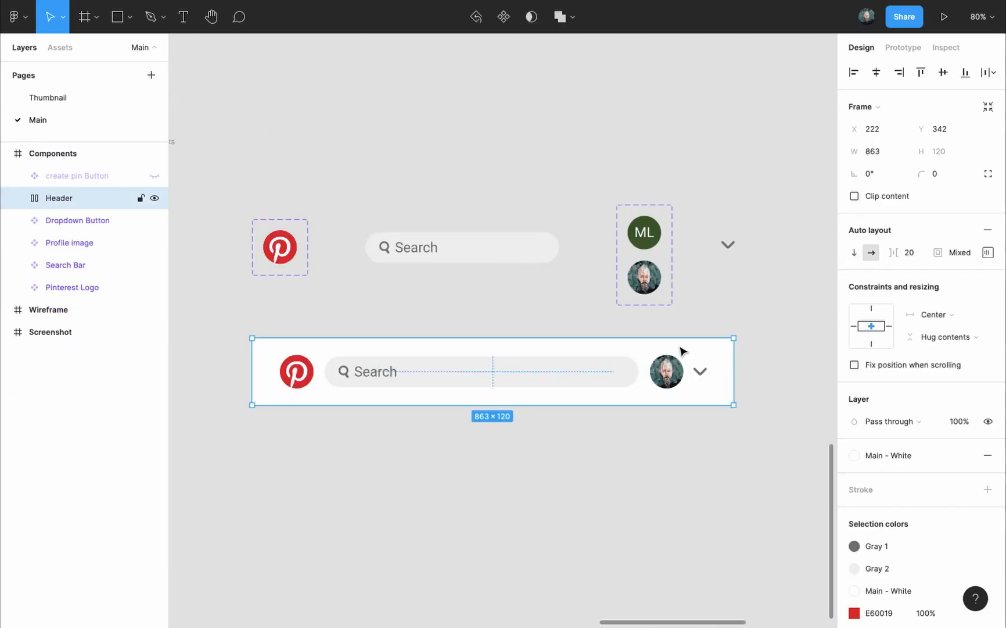
{"action": "left_click", "coordinate": [505, 16]}
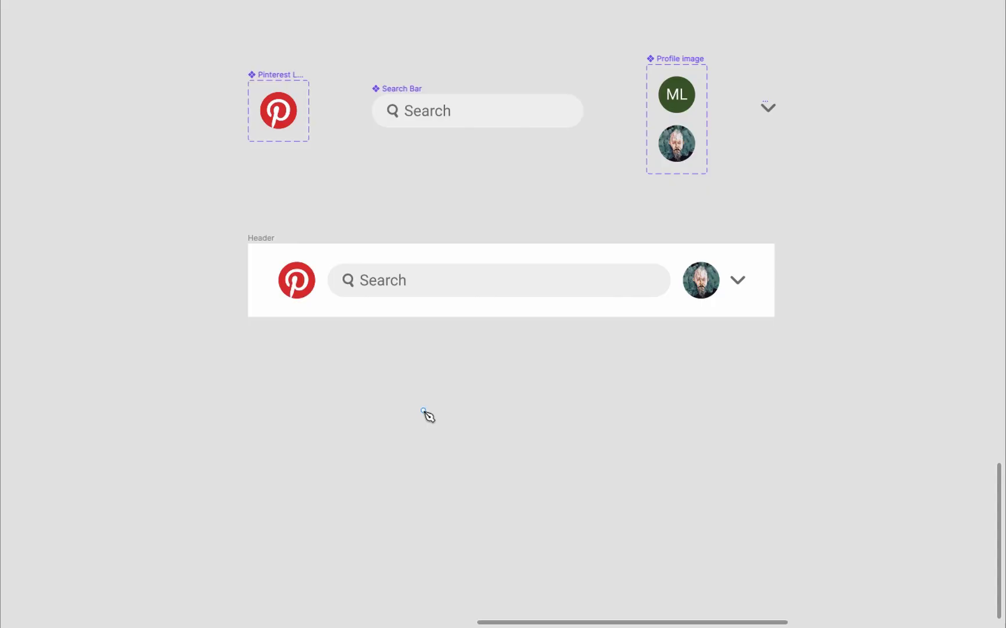
{"action": "left_click", "coordinate": [424, 411]}
Finish the horizontal line, duplicate it vertically into a plus, and Union both lines.
{"action": "left_click", "coordinate": [474, 411]}
{"action": "key", "text": "Return"}
{"action": "key", "text": "ctrl+d"}
{"action": "left_click_drag", "start_coordinate": [479, 423], "coordinate": [450, 437]}
{"action": "left_click", "coordinate": [394, 454]}
{"action": "left_click_drag", "start_coordinate": [394, 454], "coordinate": [526, 356]}
{"action": "key", "text": "ctrl+backslash"}
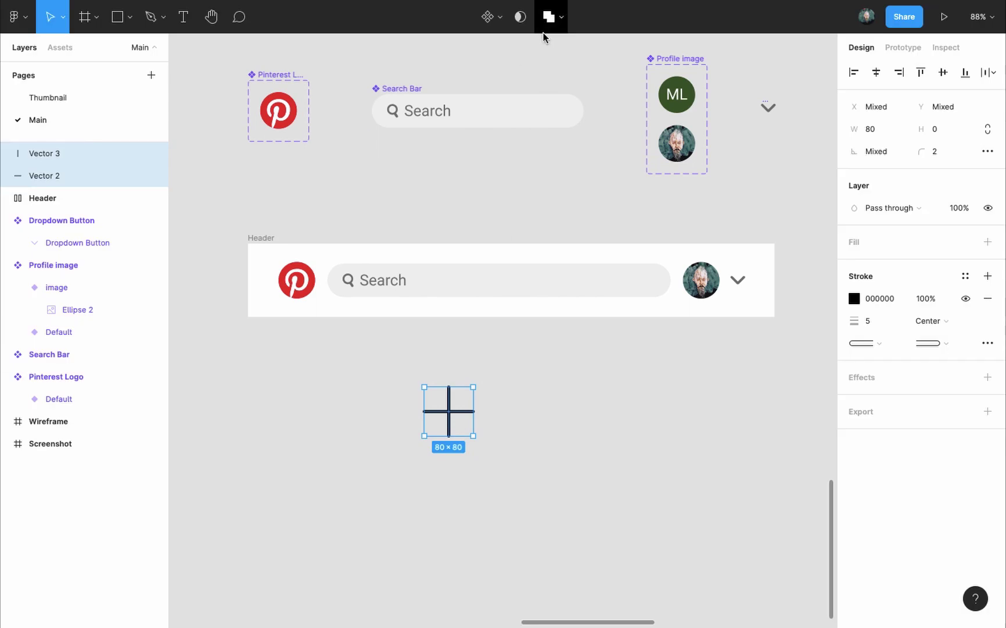
{"action": "left_click", "coordinate": [545, 16]}
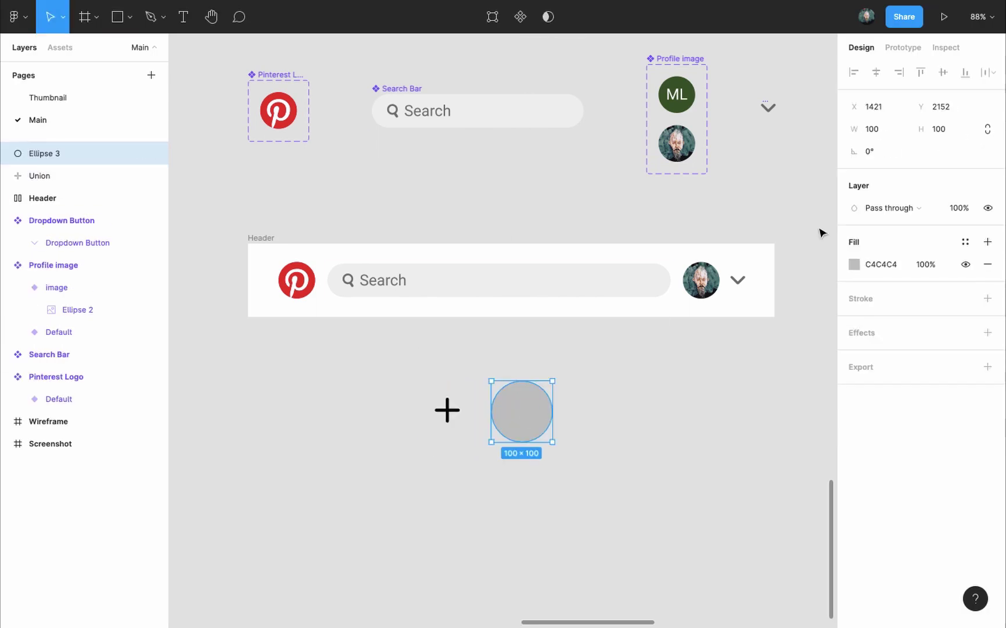
Make the circle 60×60 with locked proportions and fill it with Main - White.
{"action": "left_click", "coordinate": [988, 129]}
{"action": "left_click", "coordinate": [870, 128]}
{"action": "type", "text": "60"}
{"action": "key", "text": "Return"}
{"action": "left_click", "coordinate": [965, 241]}
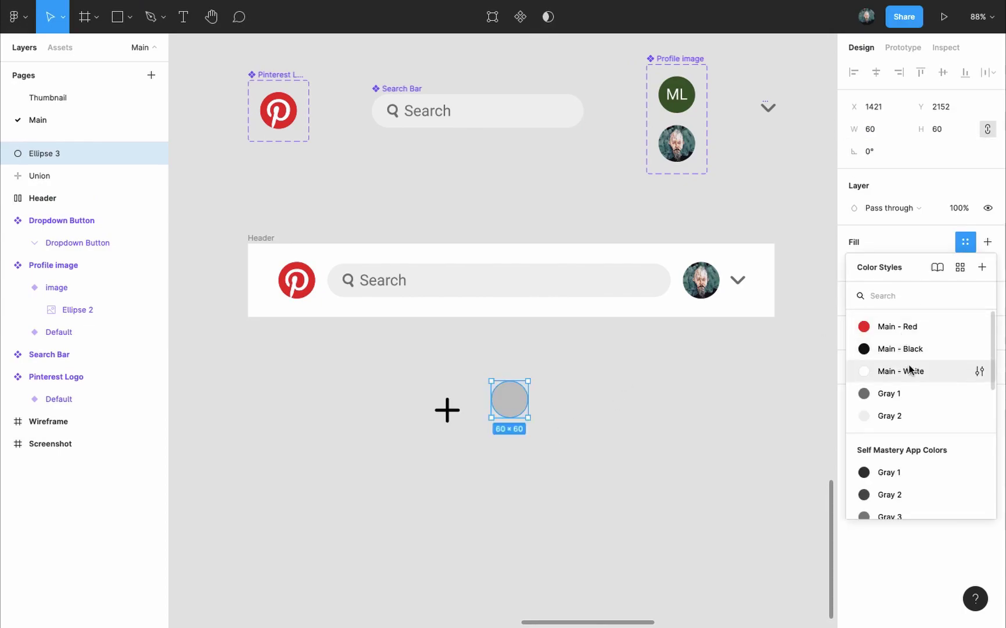
{"action": "left_click", "coordinate": [899, 371]}
Place the plus on the white circle and select both to frame them together.
{"action": "left_click_drag", "start_coordinate": [447, 410], "coordinate": [495, 410]}
{"action": "scroll", "coordinate": [500, 398], "scroll_direction": "up", "scroll_amount": 3}
{"action": "left_click_drag", "start_coordinate": [459, 447], "coordinate": [559, 373]}
{"action": "right_click", "coordinate": [506, 413]}
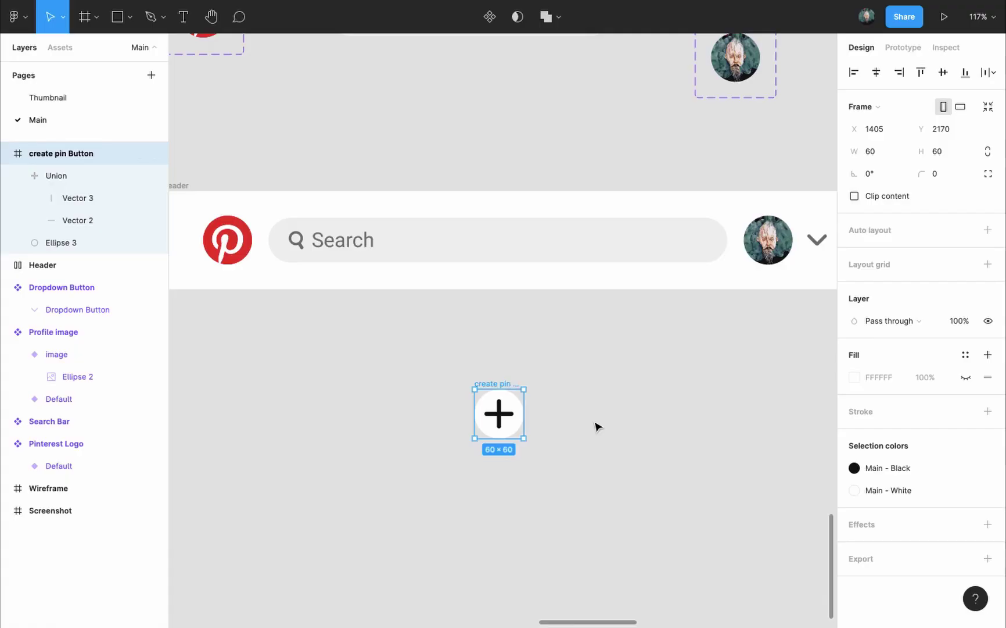
Add a drop shadow to the button with Y offset 0 and blur 20.
{"action": "left_click", "coordinate": [988, 523]}
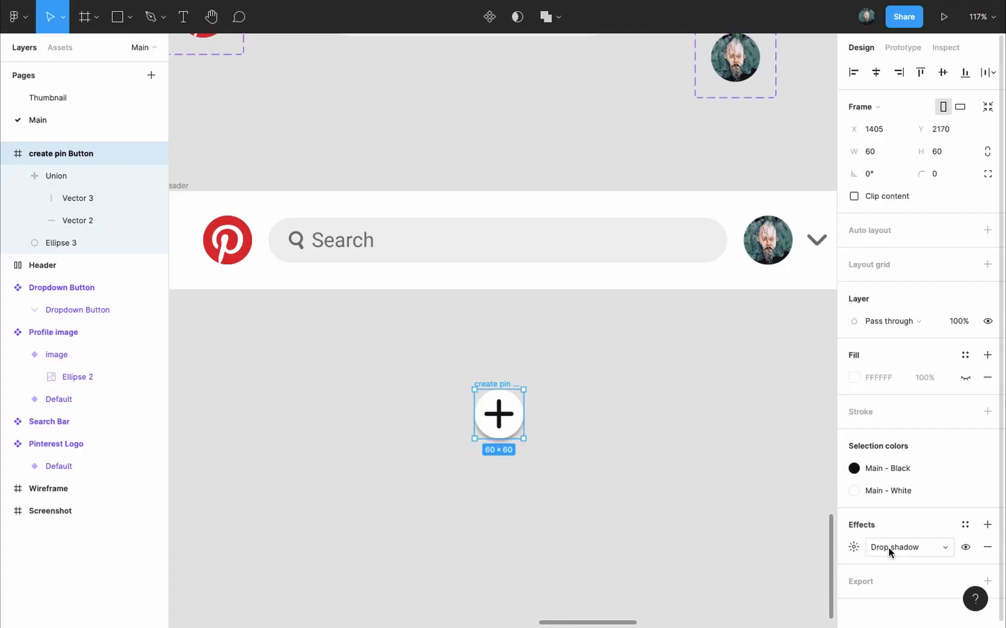
{"action": "left_click", "coordinate": [854, 547]}
{"action": "scroll", "coordinate": [503, 486], "scroll_direction": "up", "scroll_amount": 5}
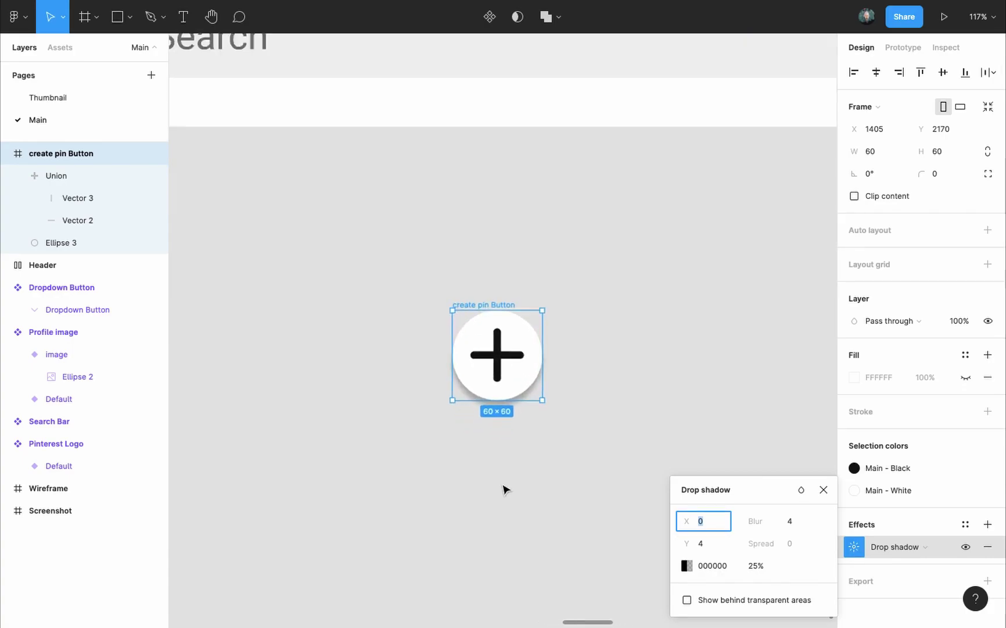
{"action": "left_click", "coordinate": [714, 544]}
{"action": "type", "text": "0"}
{"action": "key", "text": "Return"}
{"action": "left_click", "coordinate": [790, 521]}
{"action": "type", "text": "20"}
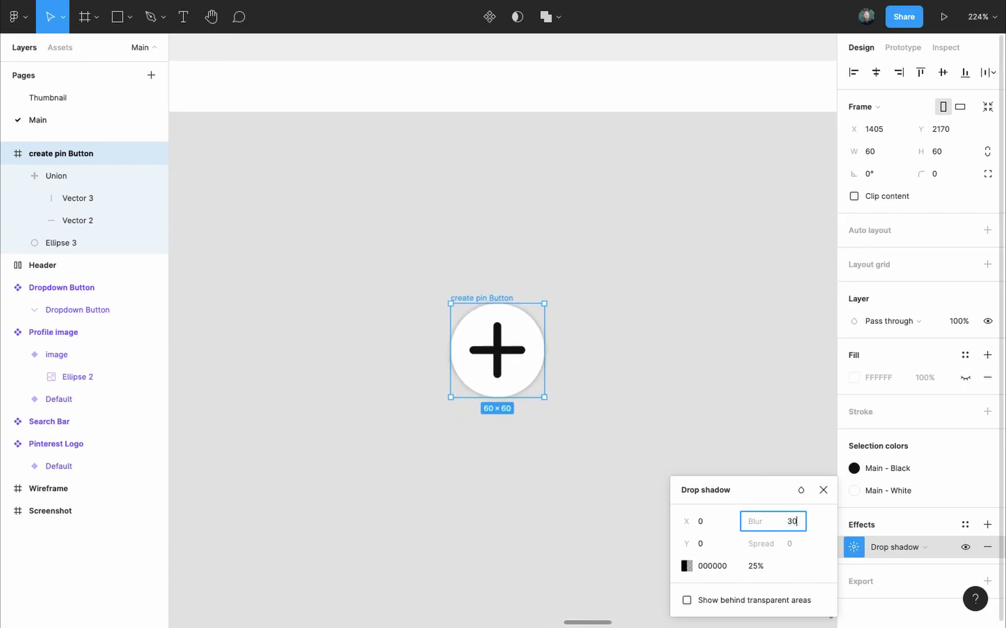
{"action": "key", "text": "Return"}
{"action": "left_click", "coordinate": [824, 489]}
Preview the shadow, then make the create pin Button a component.
{"action": "left_click", "coordinate": [694, 388]}
{"action": "scroll", "coordinate": [693, 389], "scroll_direction": "down", "scroll_amount": 3}
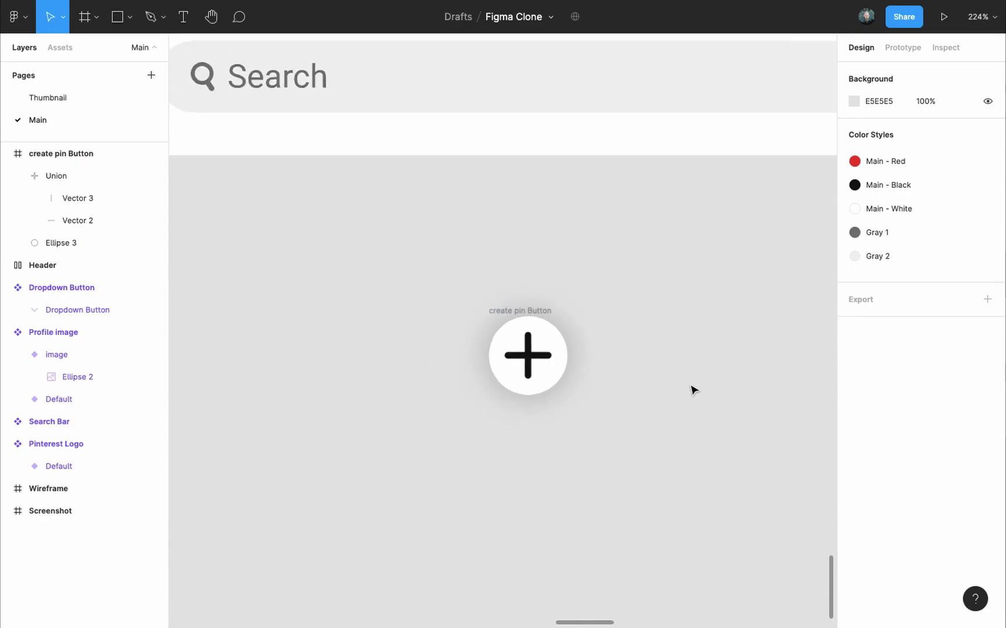
{"action": "left_click", "coordinate": [530, 316]}
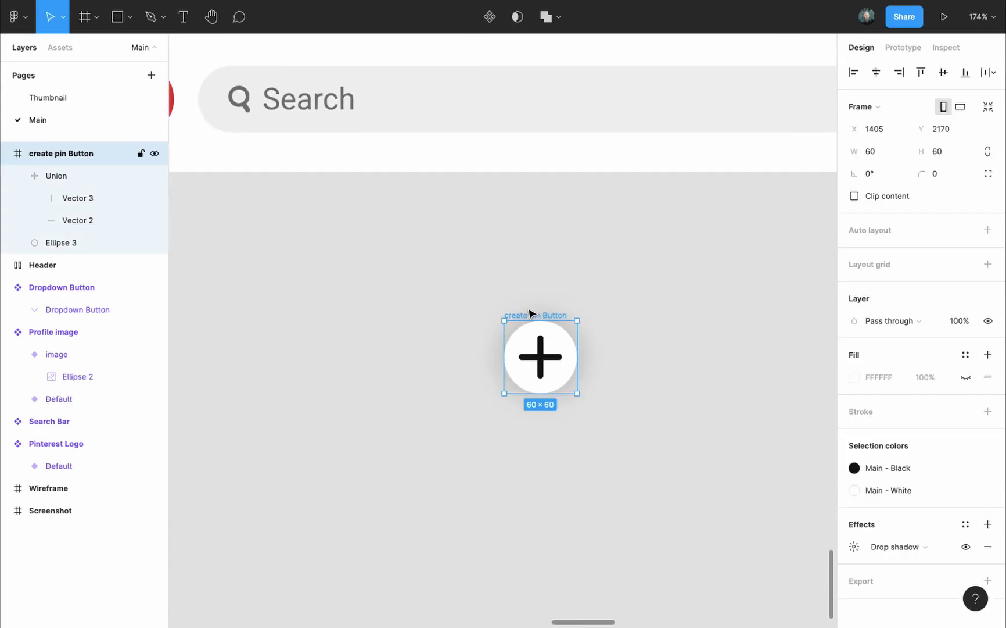
{"action": "left_click", "coordinate": [492, 16]}
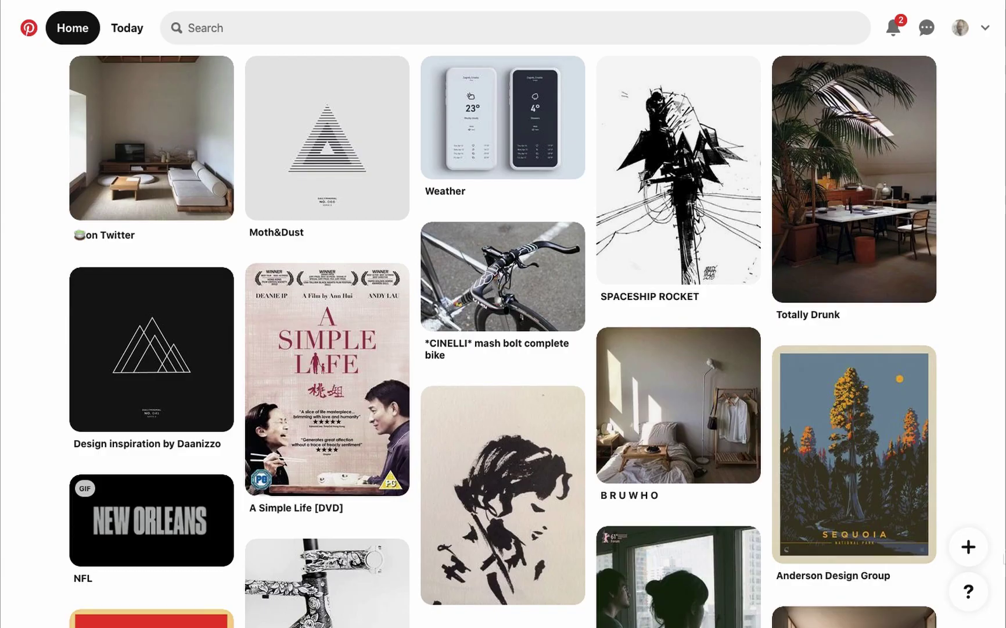